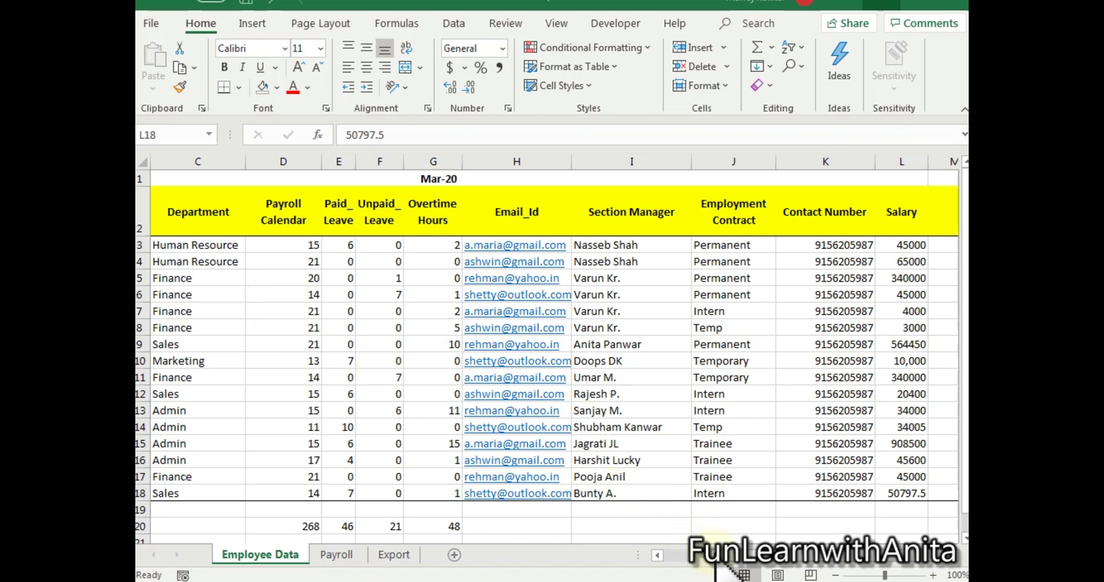
# - Review the Employee Data table's Employee ID, name and Department columns, e.g. ID 24VJY
pyautogui.click(665, 562)
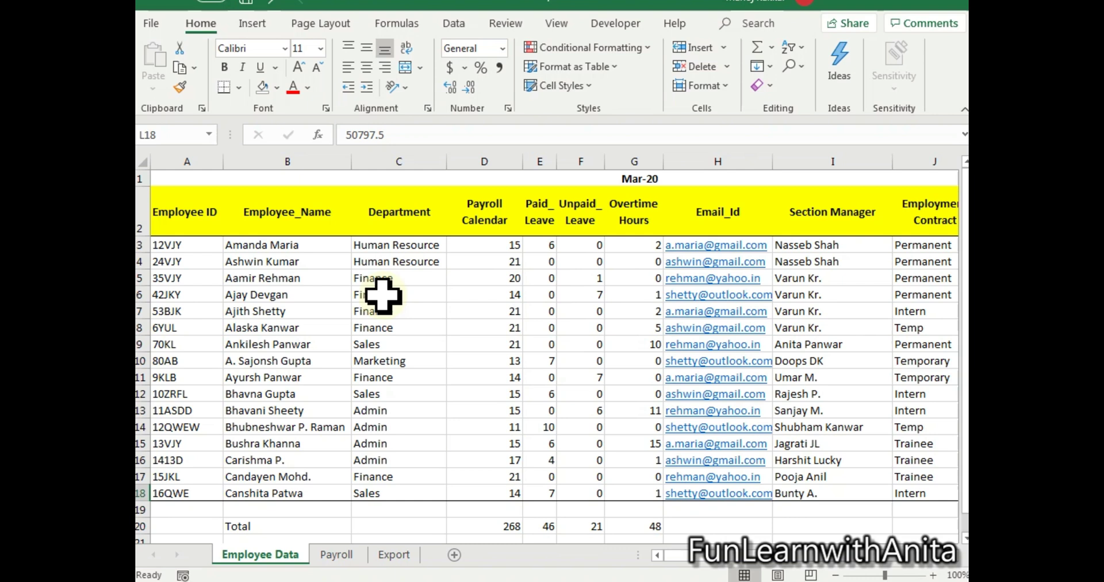
pyautogui.click(417, 161)
pyautogui.click(413, 276)
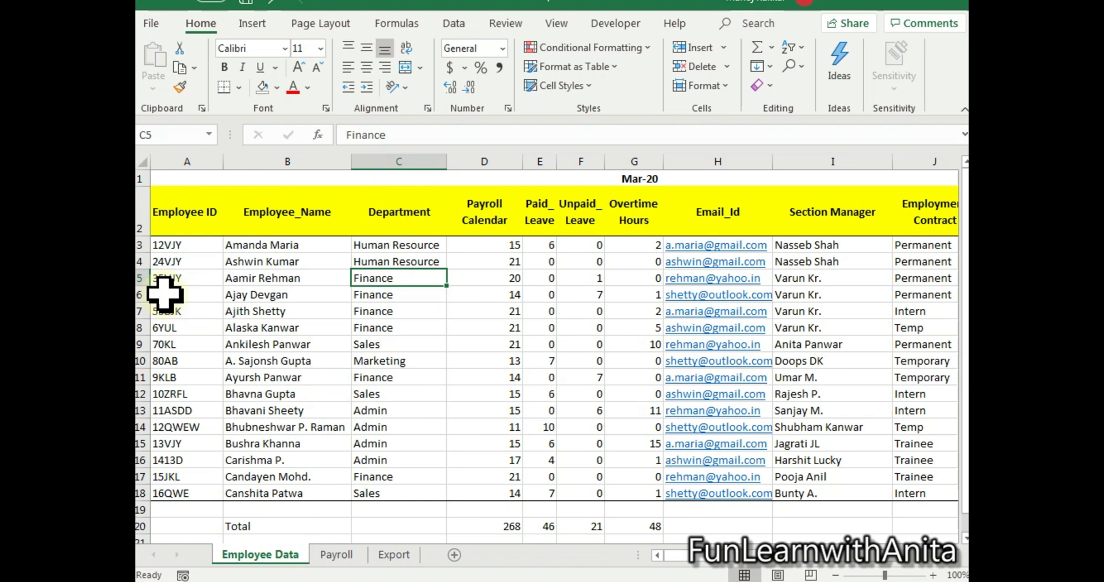
pyautogui.click(204, 260)
pyautogui.click(242, 248)
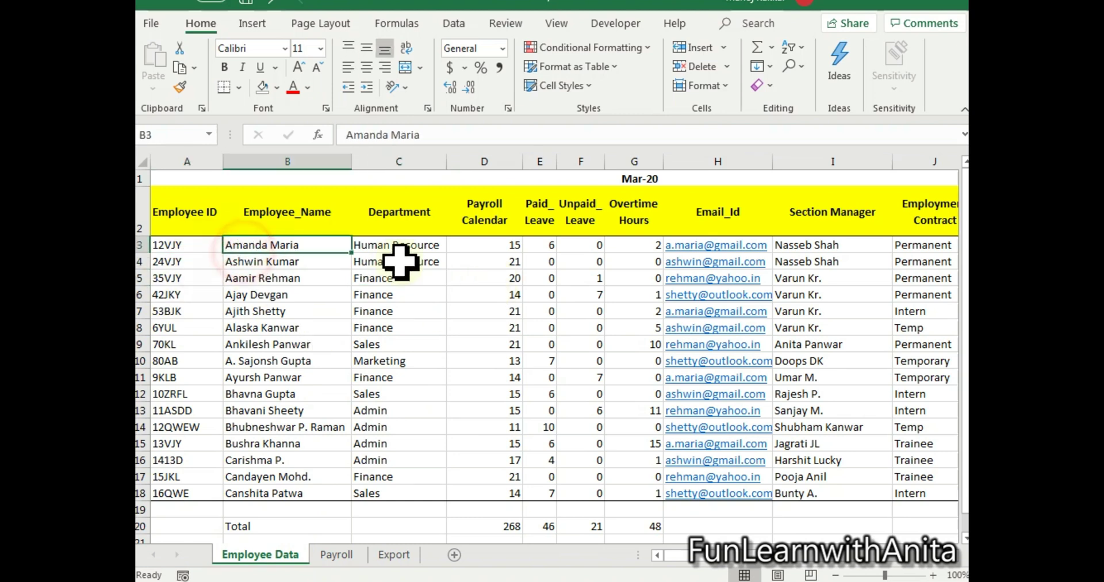
pyautogui.click(397, 260)
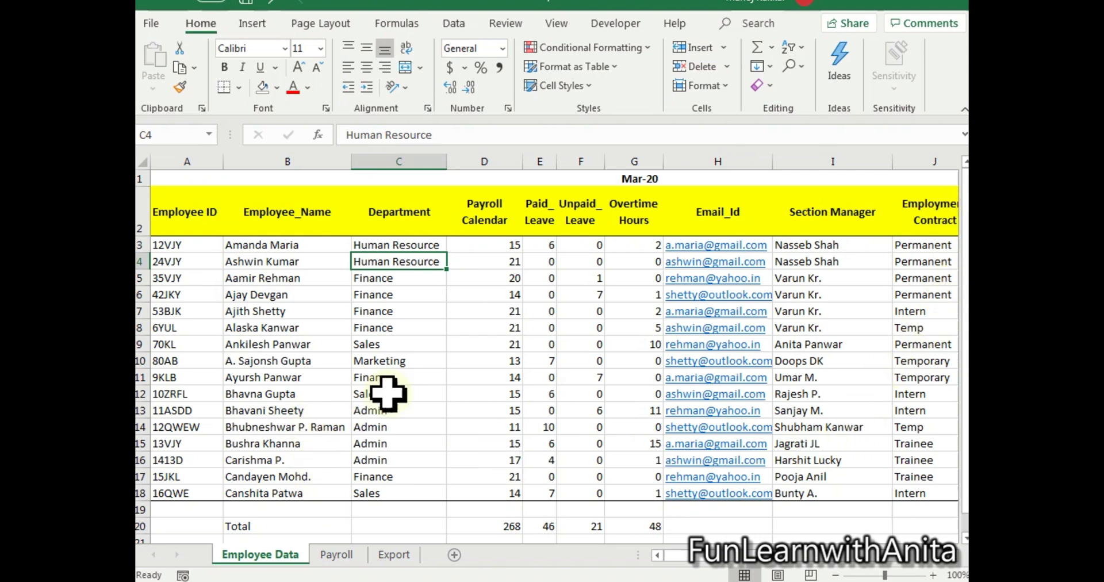
pyautogui.click(183, 229)
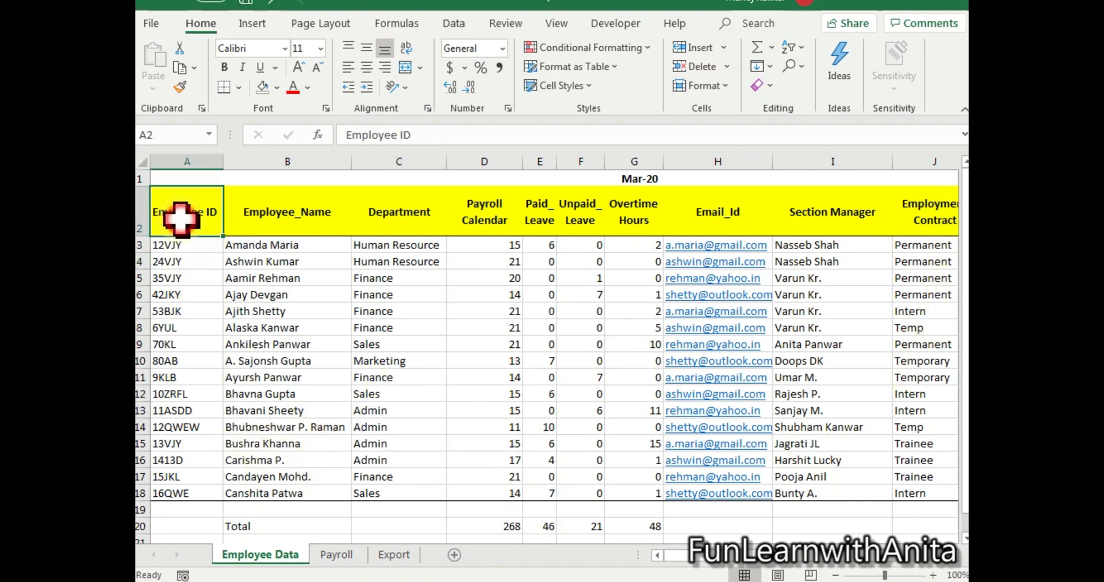
pyautogui.click(182, 261)
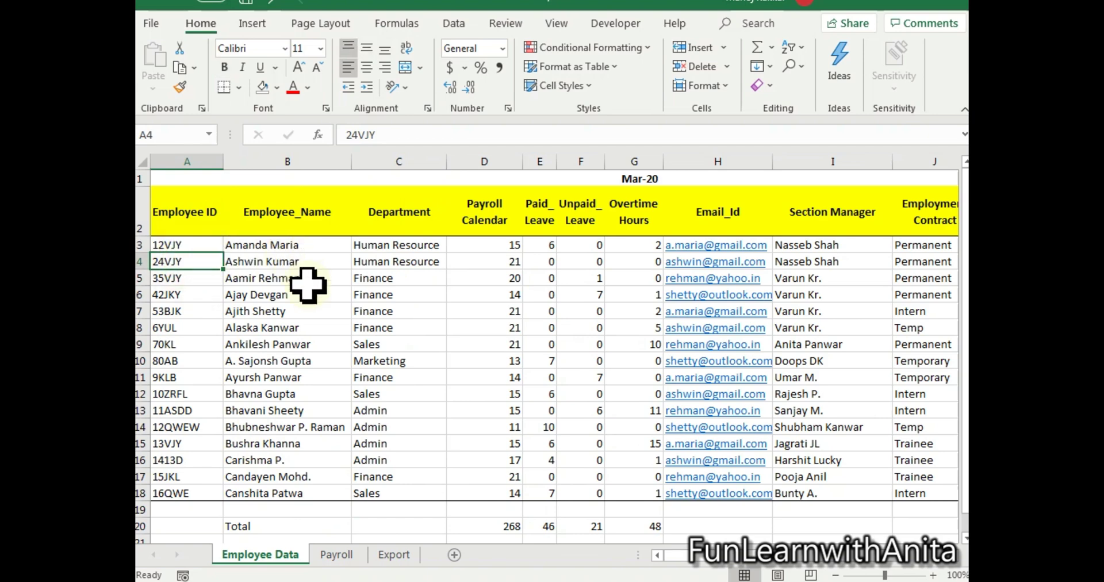
# - Bring up Insert Function for Salary cell C2 on the Payroll sheet
pyautogui.click(334, 555)
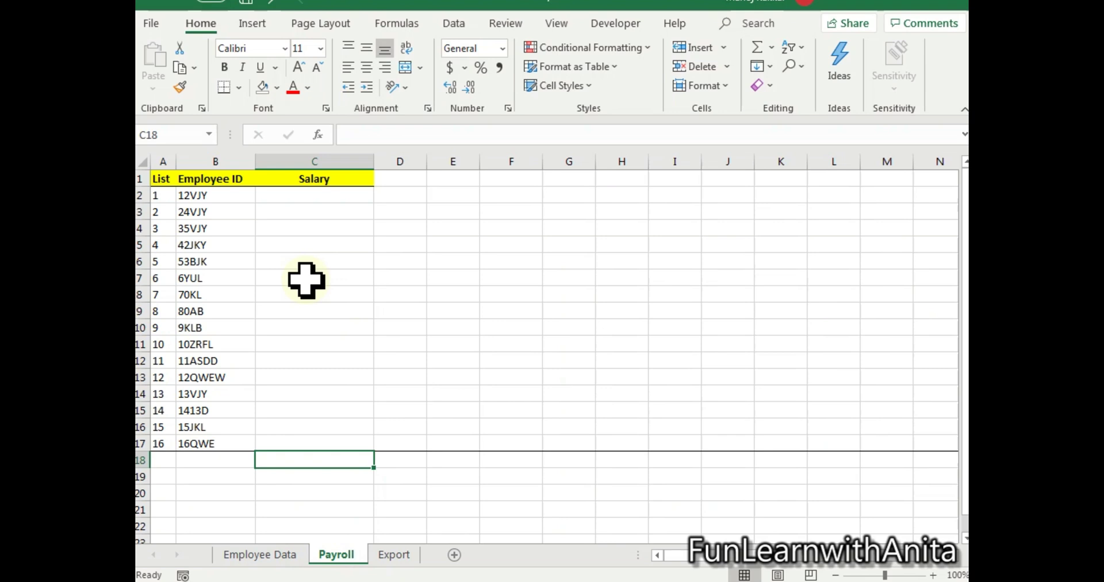
pyautogui.click(749, 118)
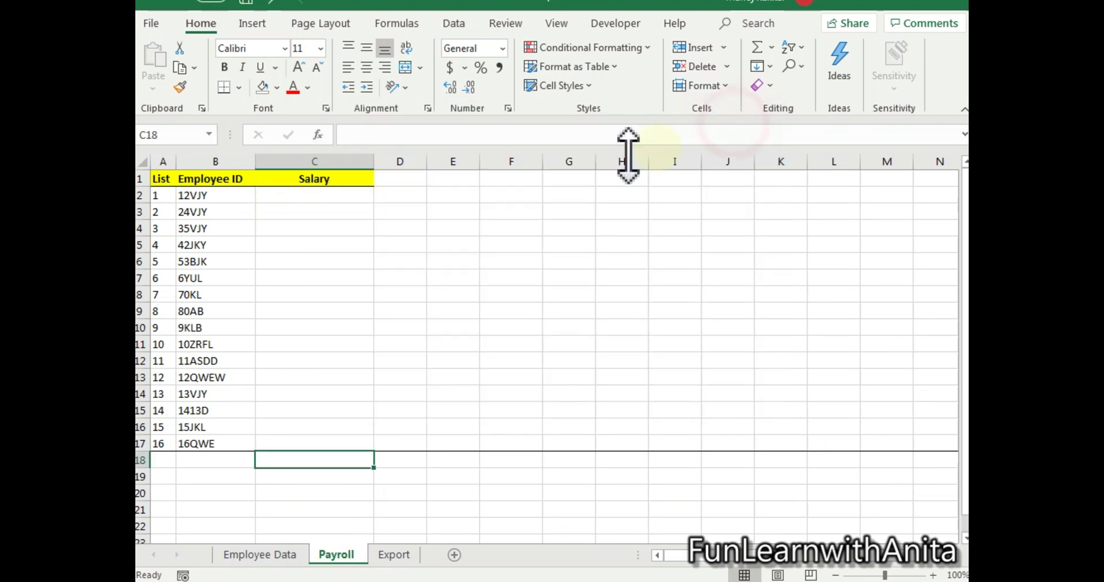
pyautogui.click(278, 195)
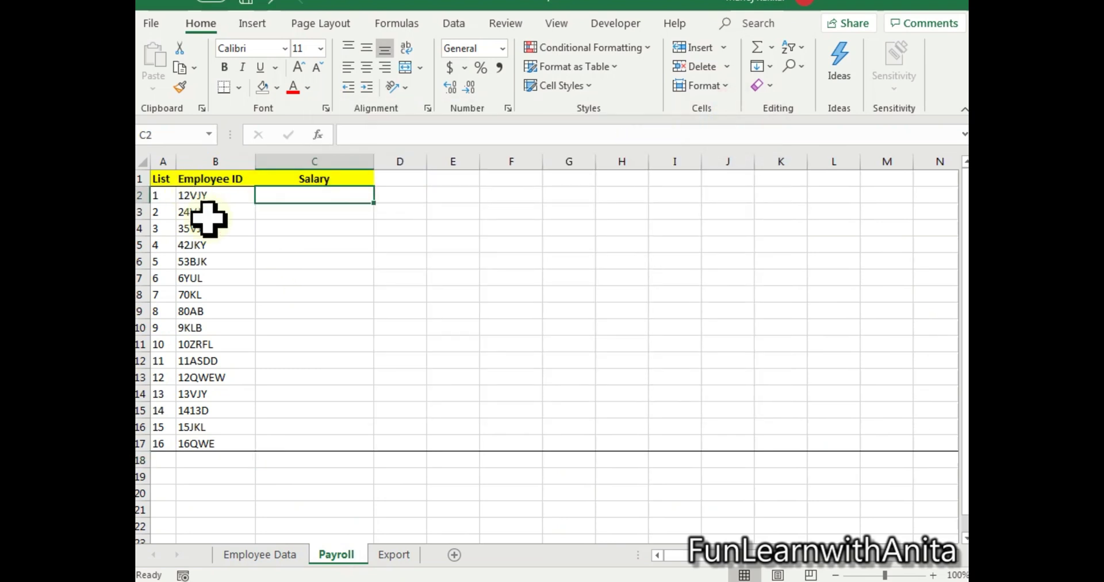
pyautogui.click(397, 24)
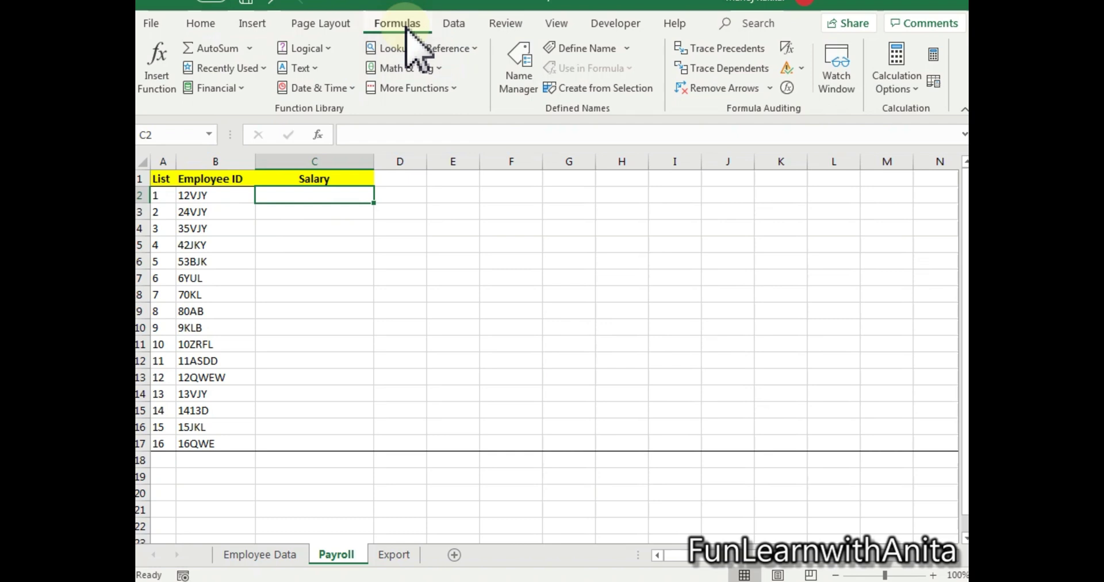
pyautogui.click(155, 92)
# - Choose VLOOKUP and set its lookup value to employee ID cell B2
pyautogui.click(455, 336)
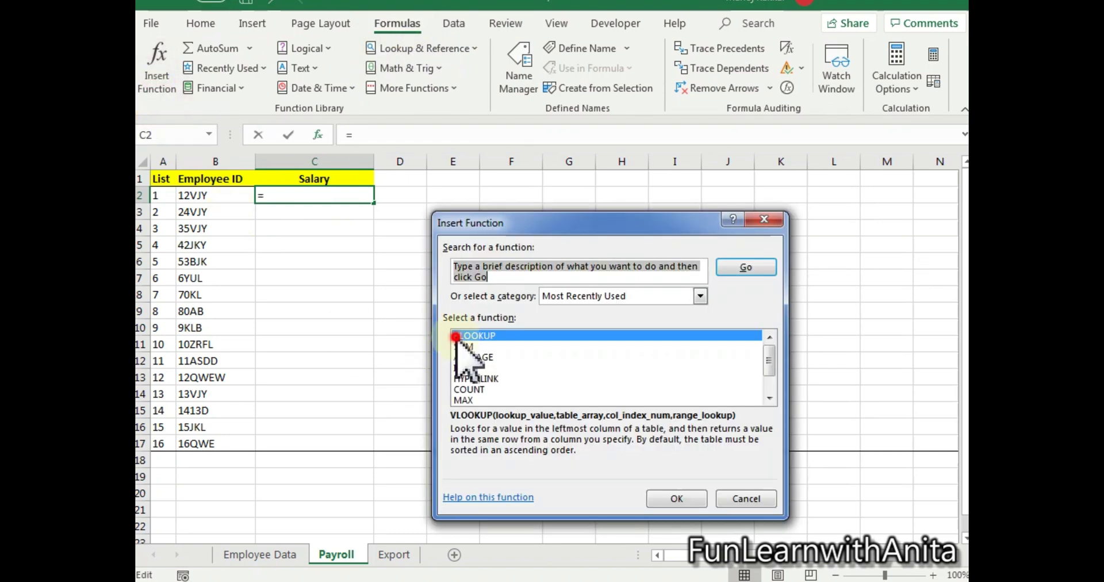
pyautogui.doubleClick(456, 337)
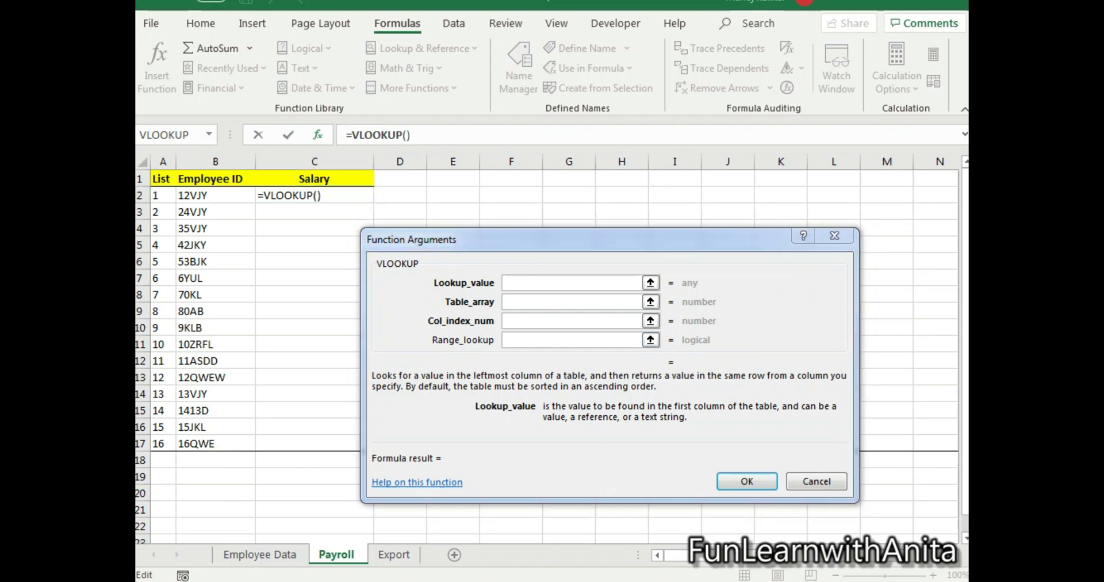
pyautogui.click(205, 198)
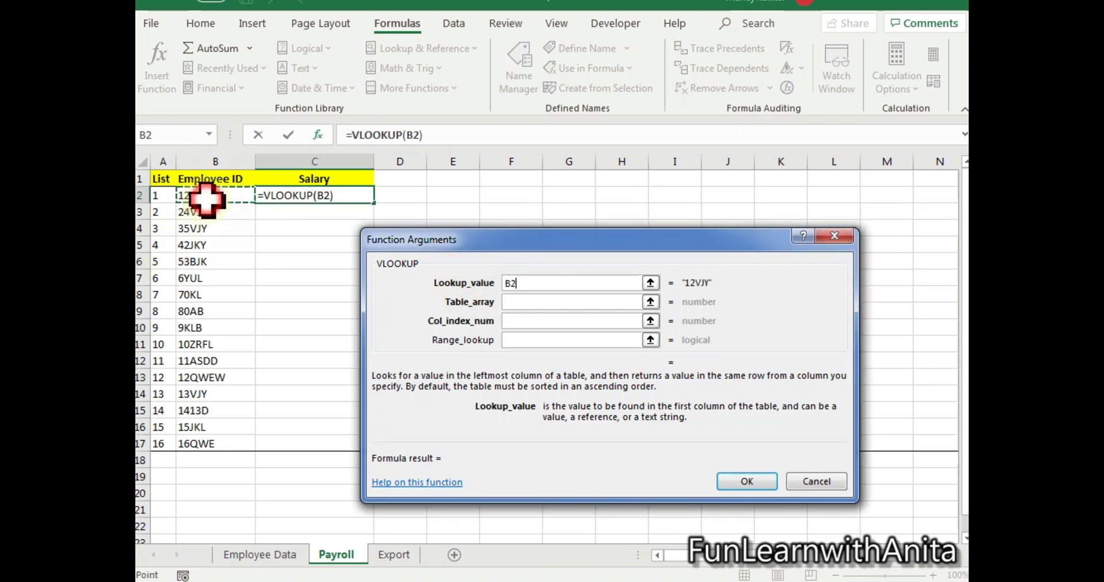
pyautogui.click(526, 302)
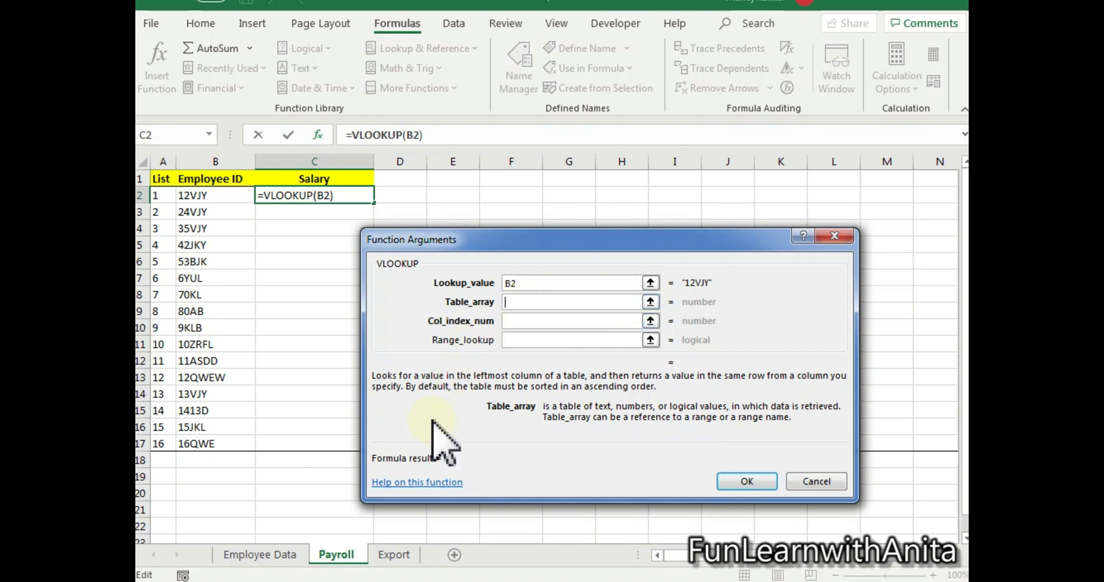
# - Set the table array to Employee Data $A$2:$L$18, locked as absolute references
pyautogui.click(287, 554)
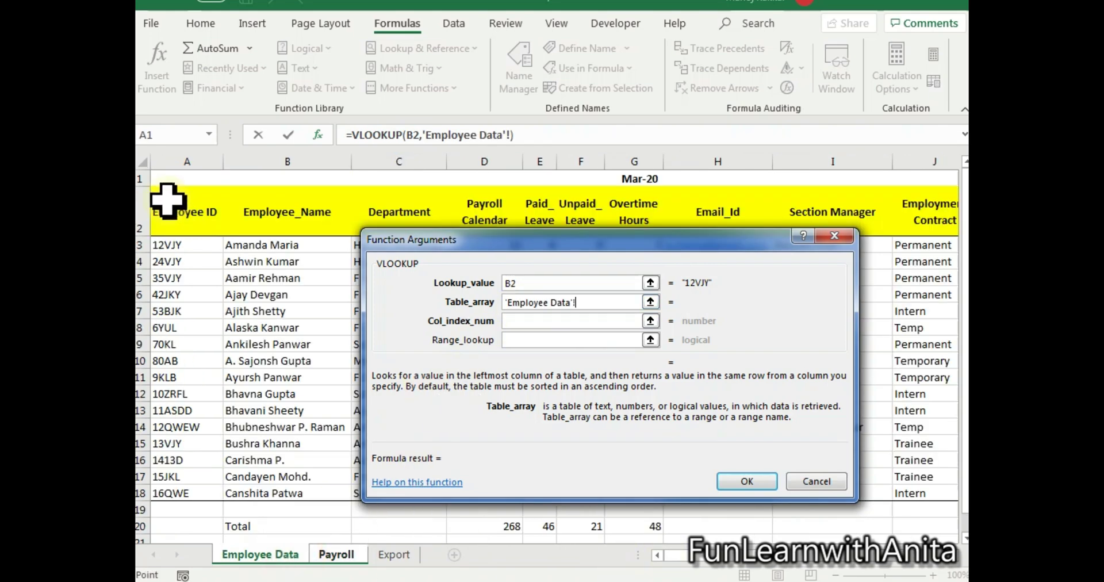
pyautogui.moveTo(165, 197)
pyautogui.mouseDown()
pyautogui.moveTo(954, 483)
pyautogui.moveTo(811, 492)
pyautogui.mouseUp()
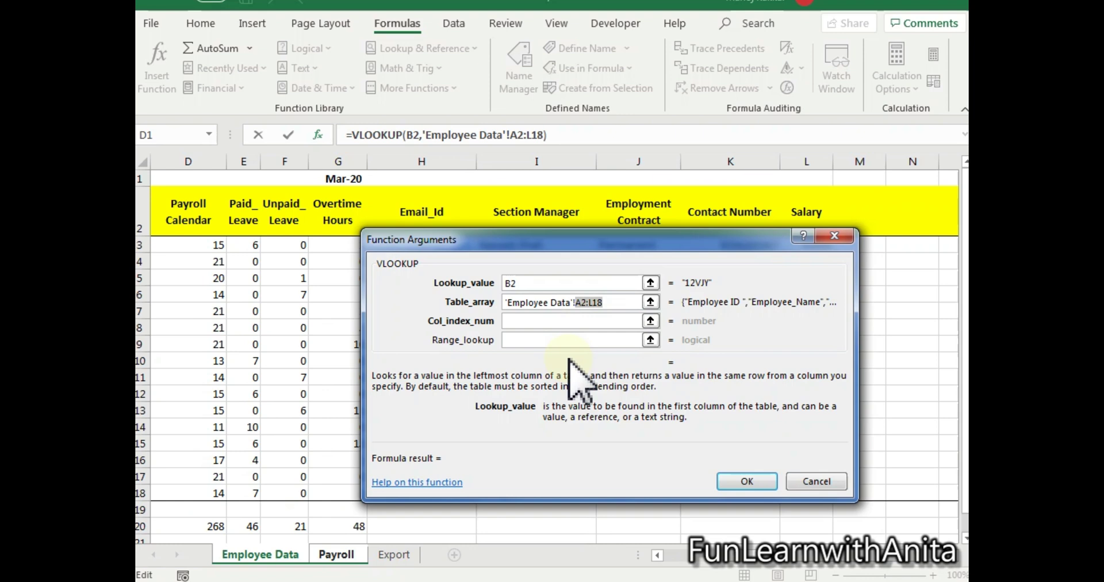
pyautogui.press('F4')
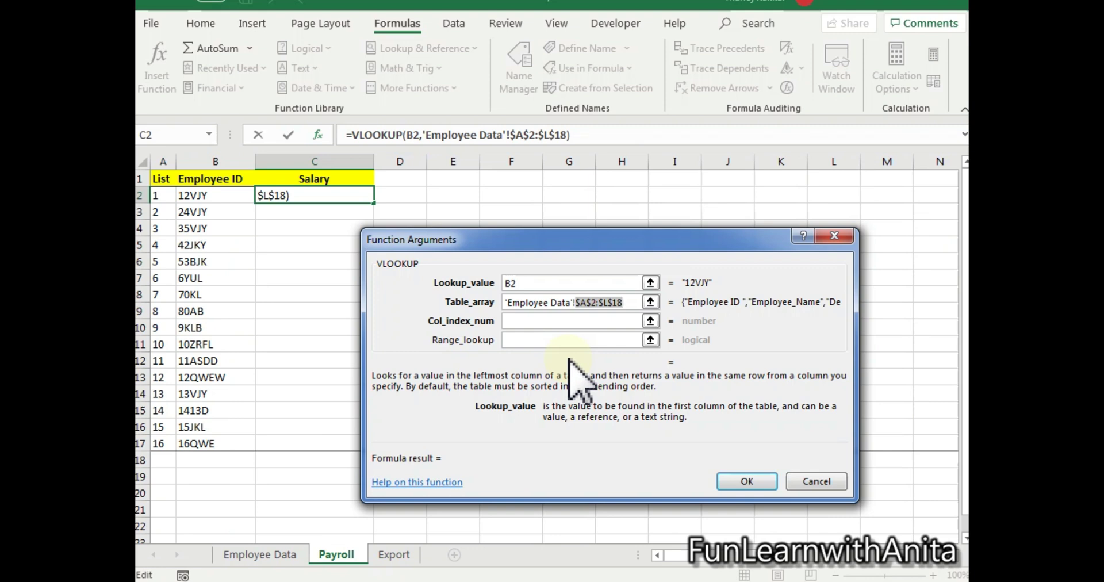
pyautogui.click(545, 320)
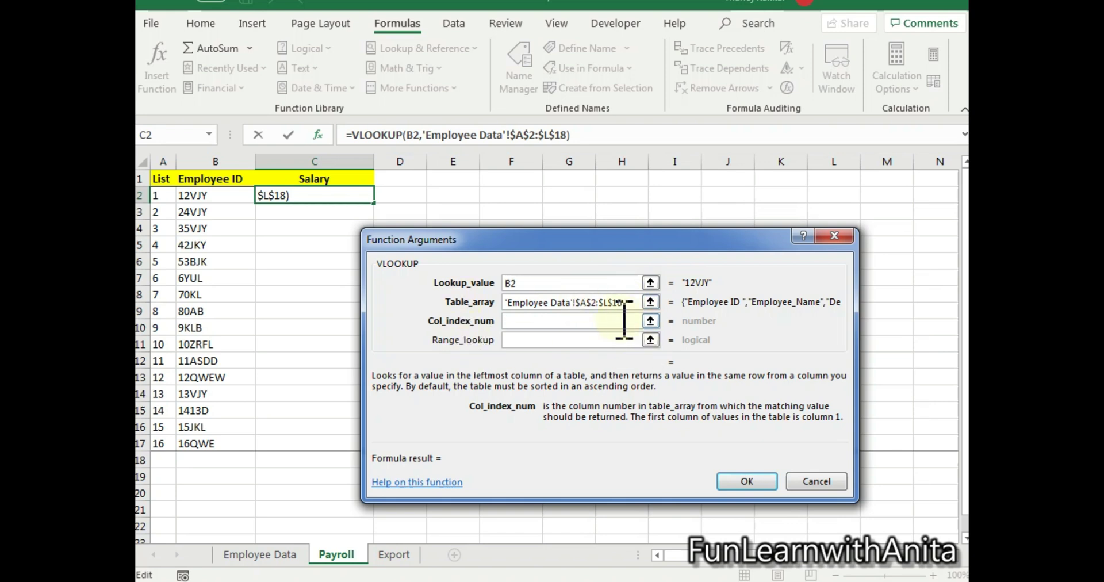
# - Finish the VLOOKUP with column index 12 and FALSE, returning 45000 for 12VJY
pyautogui.click(260, 558)
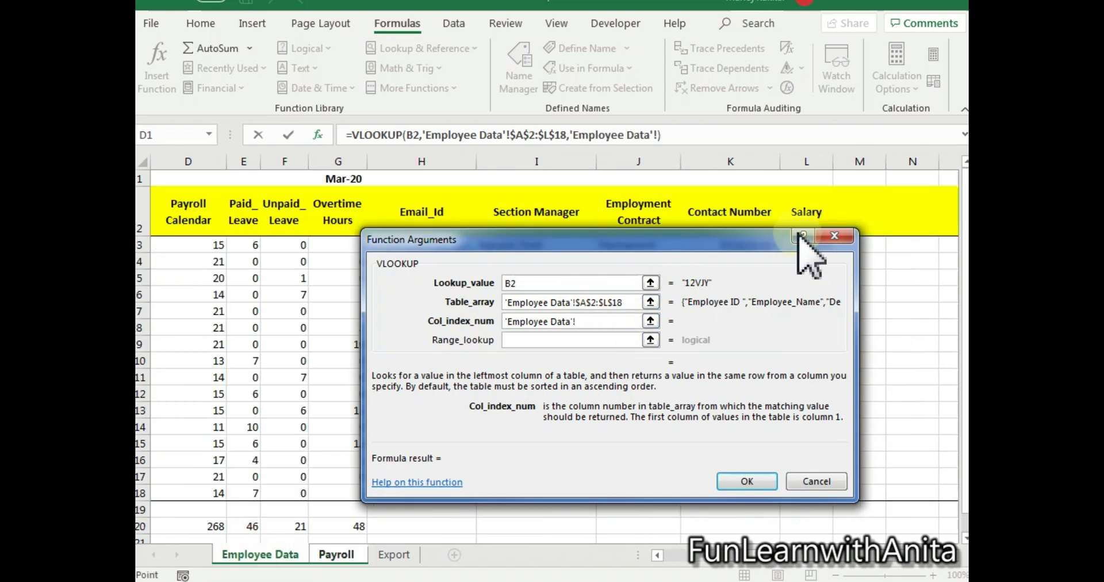
pyautogui.moveTo(584, 322); pyautogui.dragTo(486, 323)
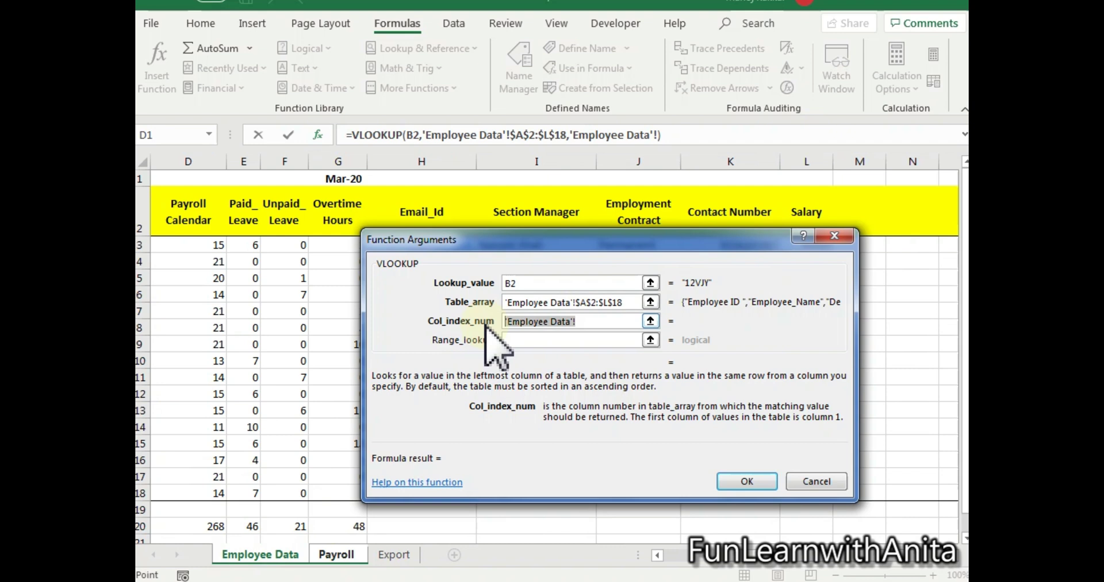
pyautogui.write('12')
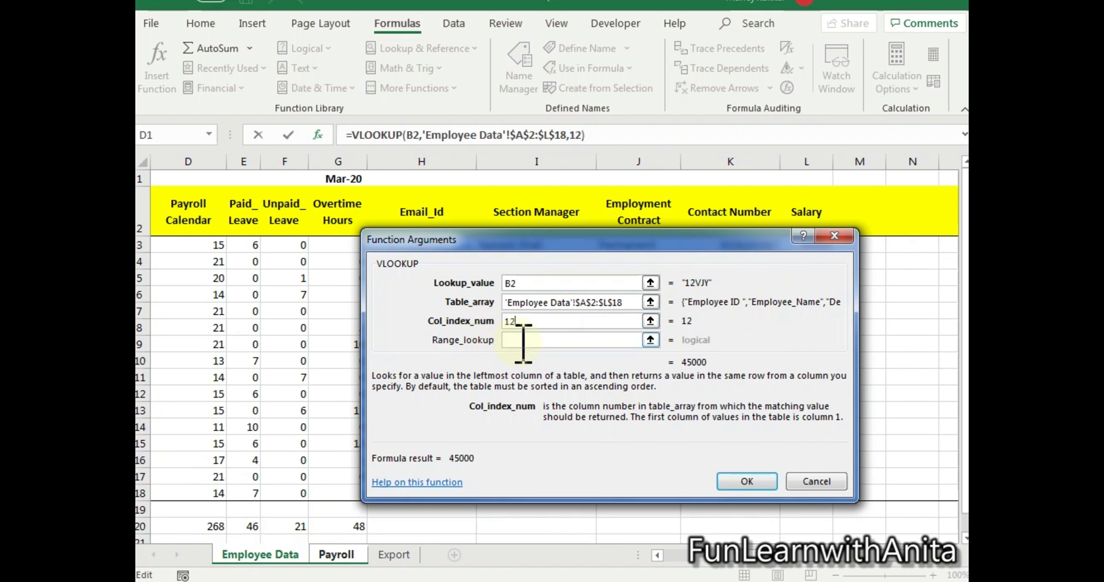
pyautogui.click(524, 342)
pyautogui.write('false')
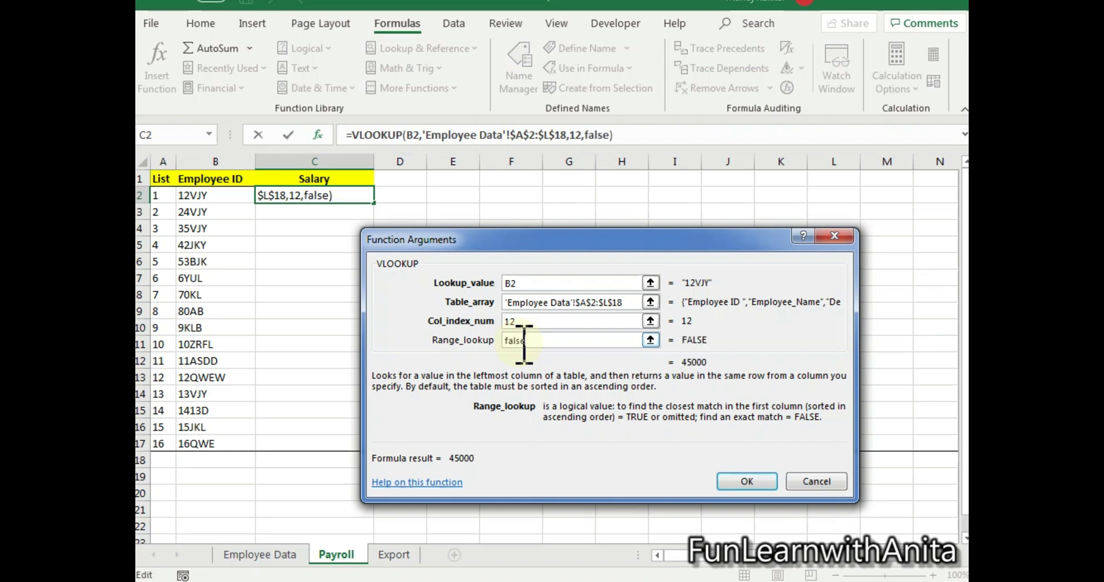
pyautogui.click(739, 482)
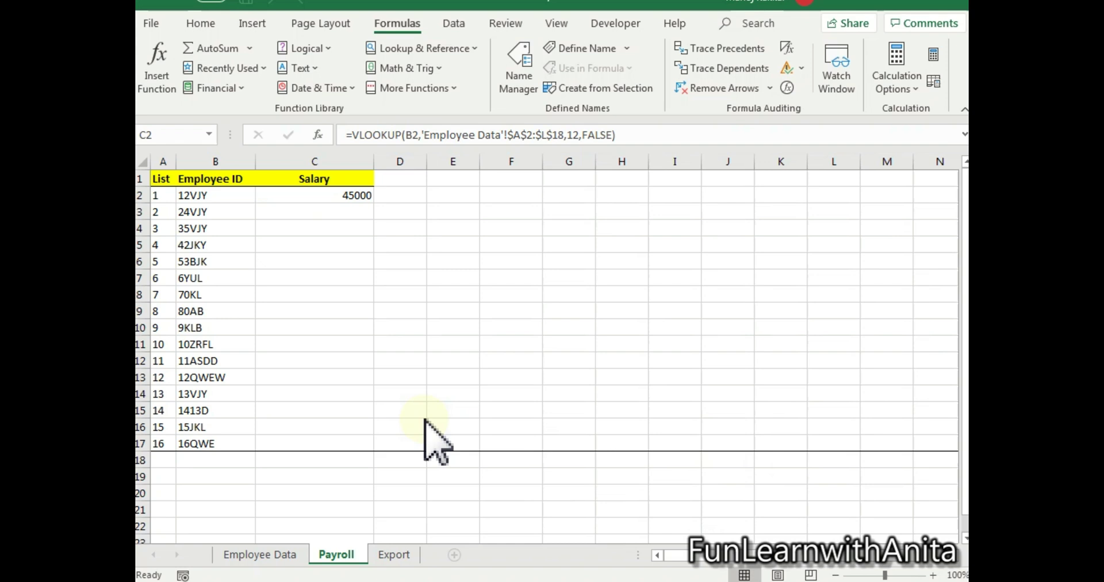
# - Compare C2's 45000 result with 12VJY's Salary in column L of Employee Data
pyautogui.click(347, 195)
pyautogui.click(195, 198)
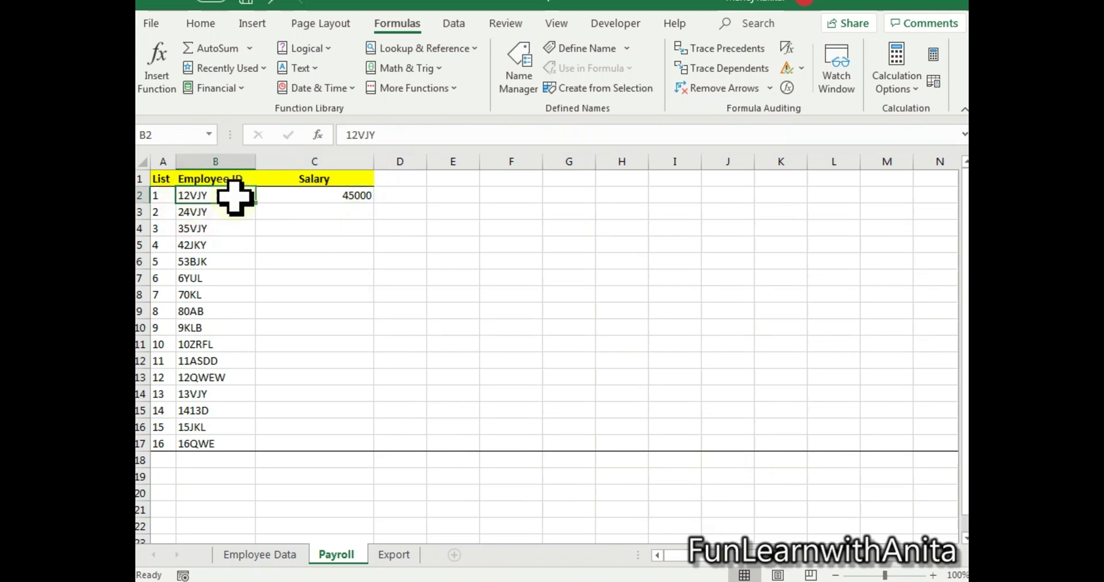
pyautogui.click(351, 197)
pyautogui.click(259, 556)
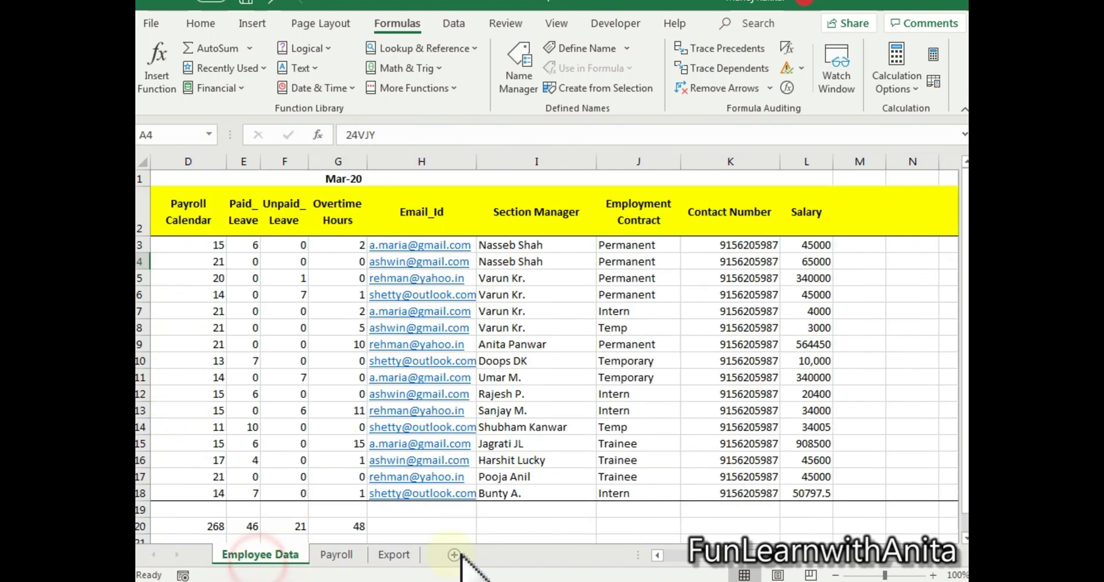
pyautogui.moveTo(729, 559); pyautogui.dragTo(632, 570)
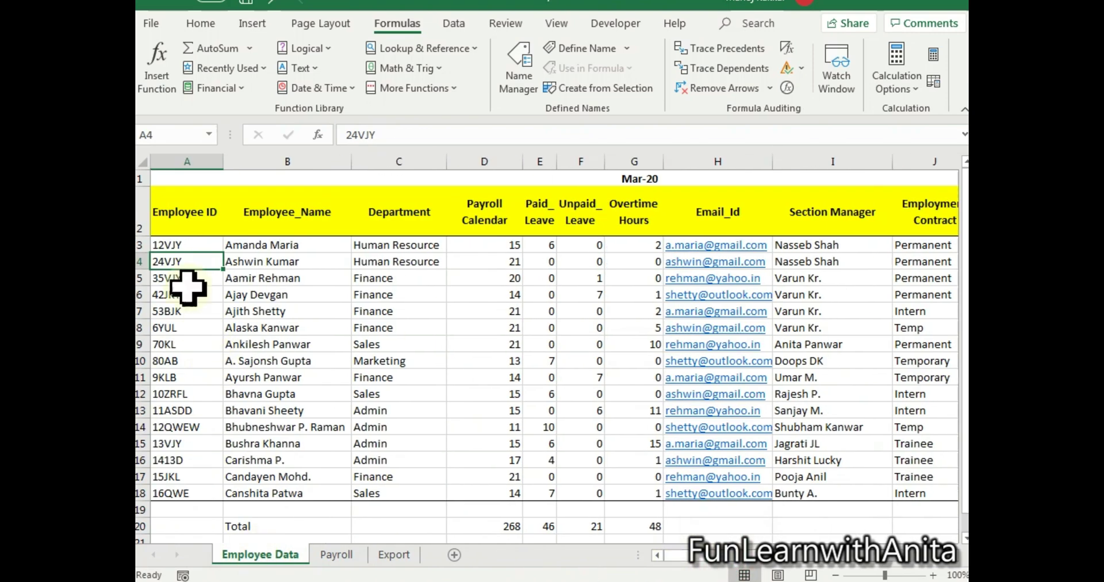
pyautogui.click(179, 244)
pyautogui.hscroll(2, 802, 571)
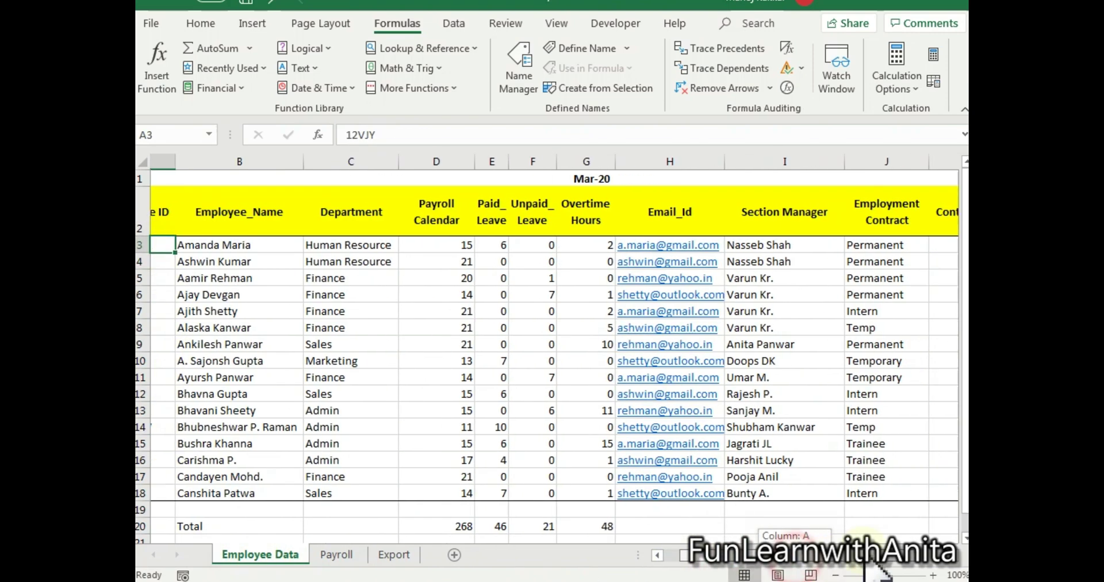
# - Copy the C2 salary lookup down to C17 and inspect the formula for employee 16QWE
pyautogui.click(900, 246)
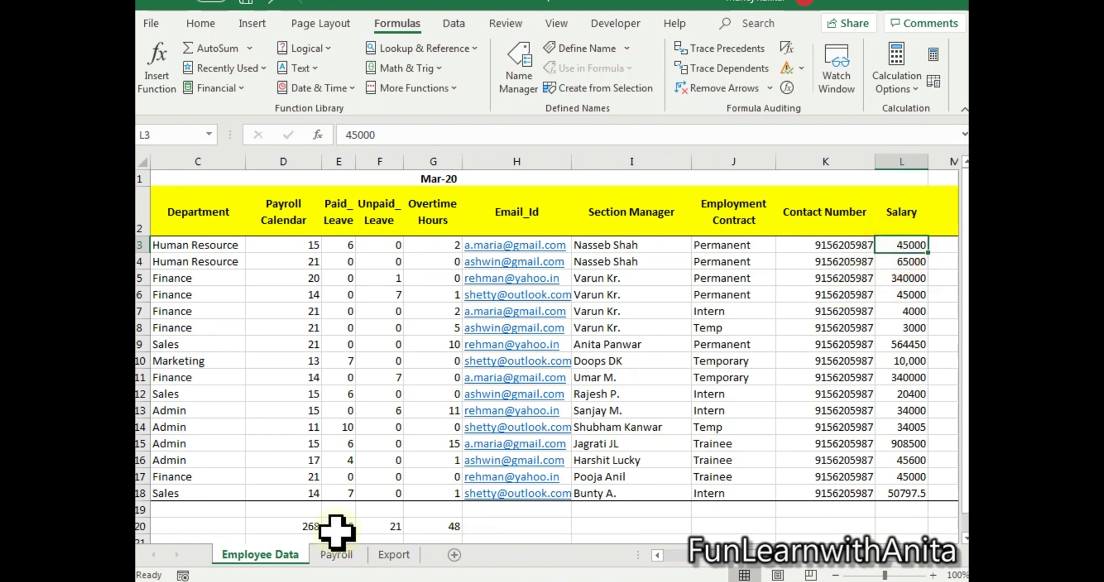
pyautogui.click(336, 554)
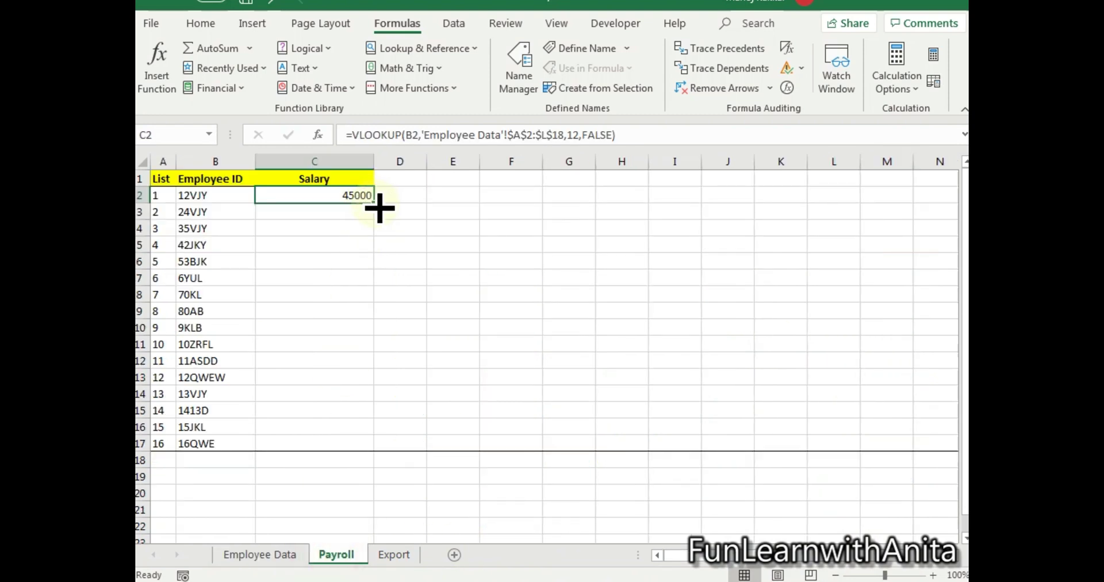
pyautogui.moveTo(374, 204); pyautogui.dragTo(376, 454)
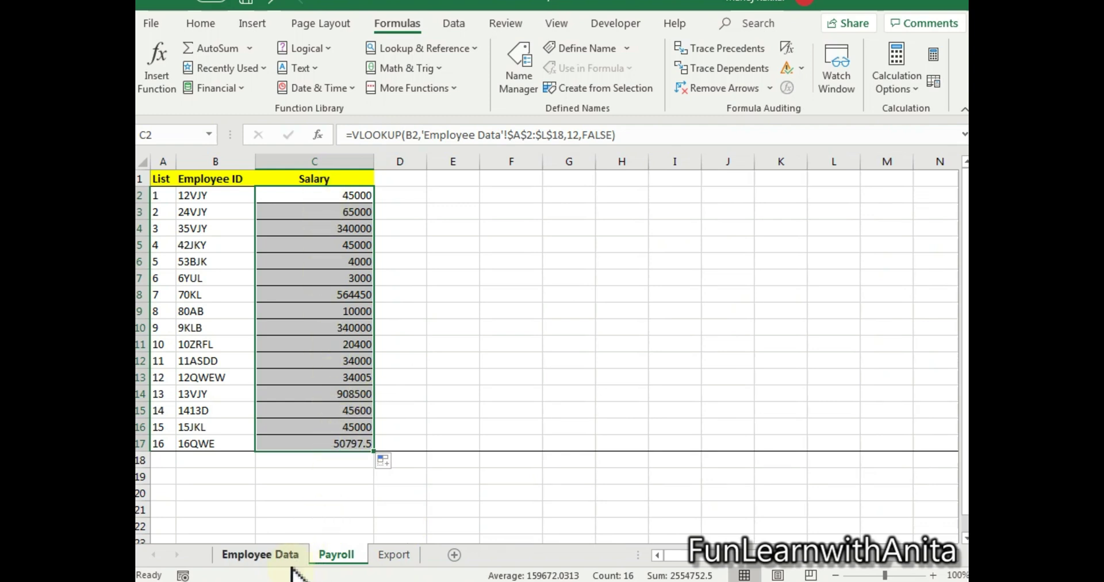
pyautogui.click(203, 446)
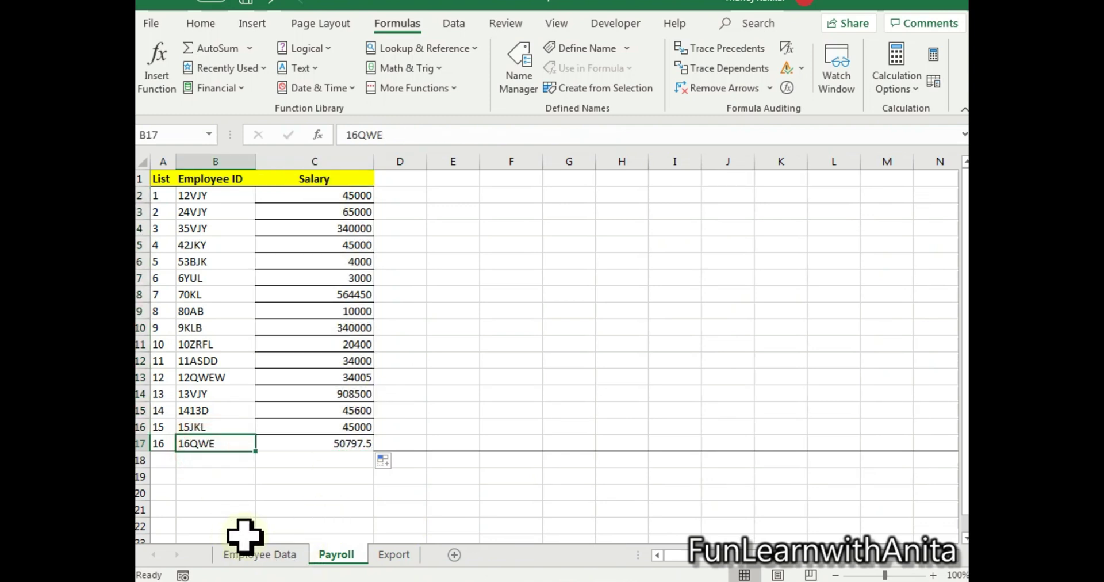
pyautogui.click(354, 445)
pyautogui.click(284, 555)
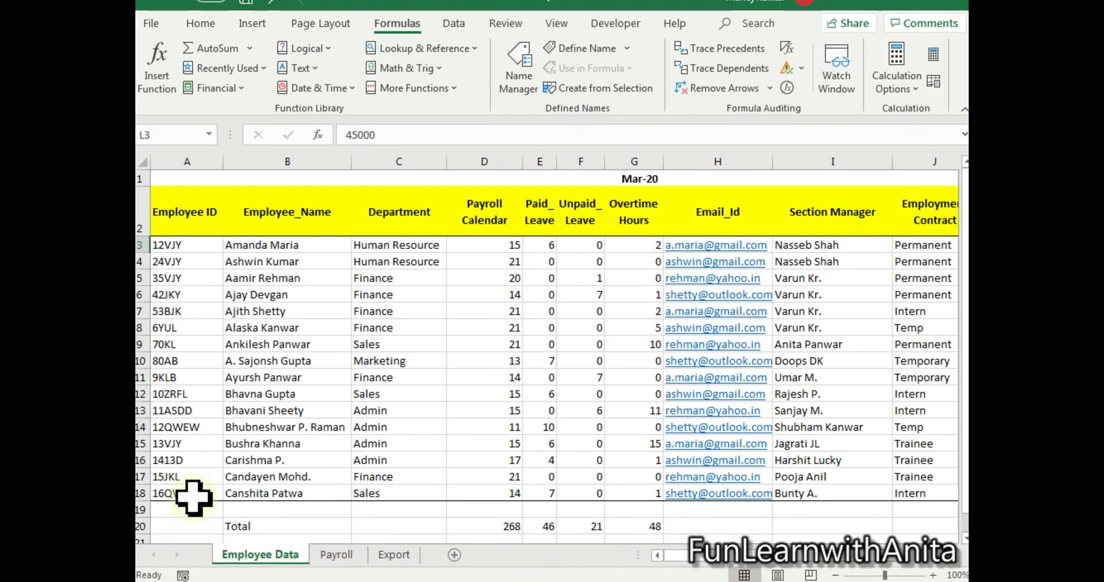
pyautogui.click(190, 494)
pyautogui.hscroll(2, 805, 535)
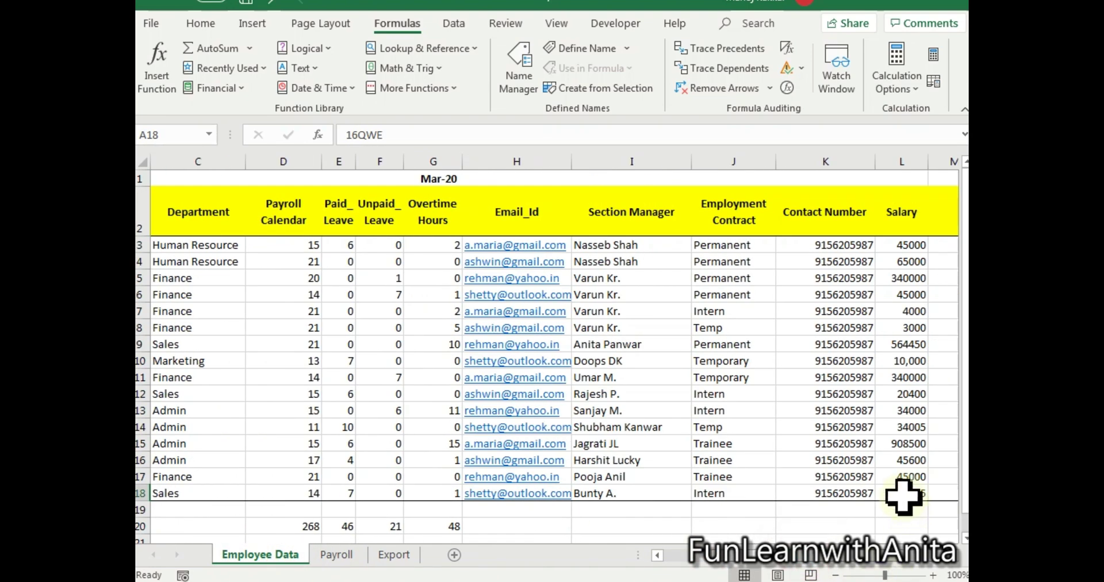
pyautogui.click(902, 493)
pyautogui.click(338, 554)
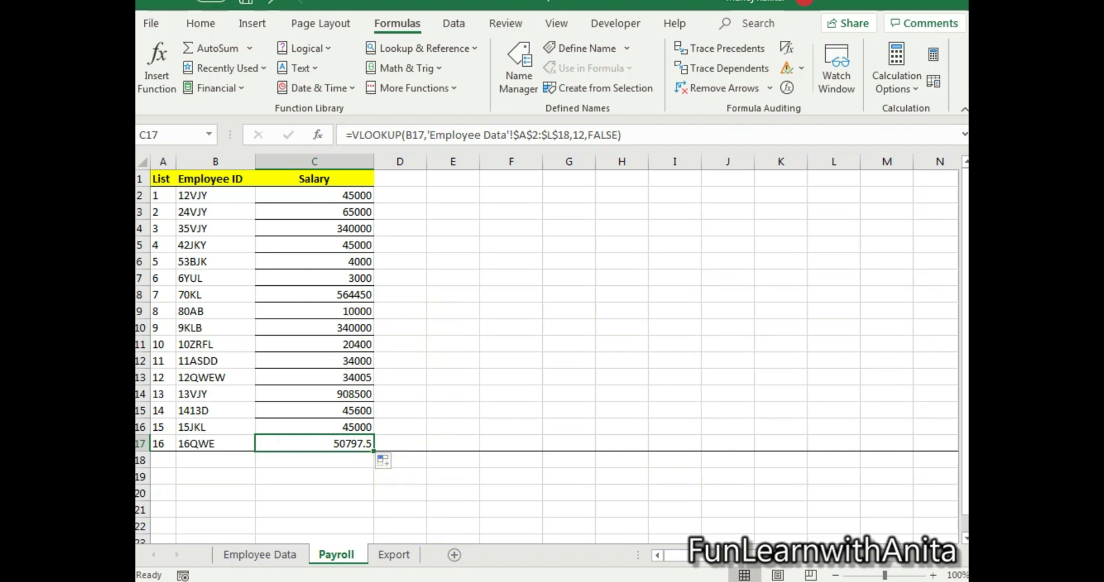
# - Review the Vlookup Export sheet's item numbers, products and quantities (A123, 100), then return to Book1
pyautogui.click(456, 558)
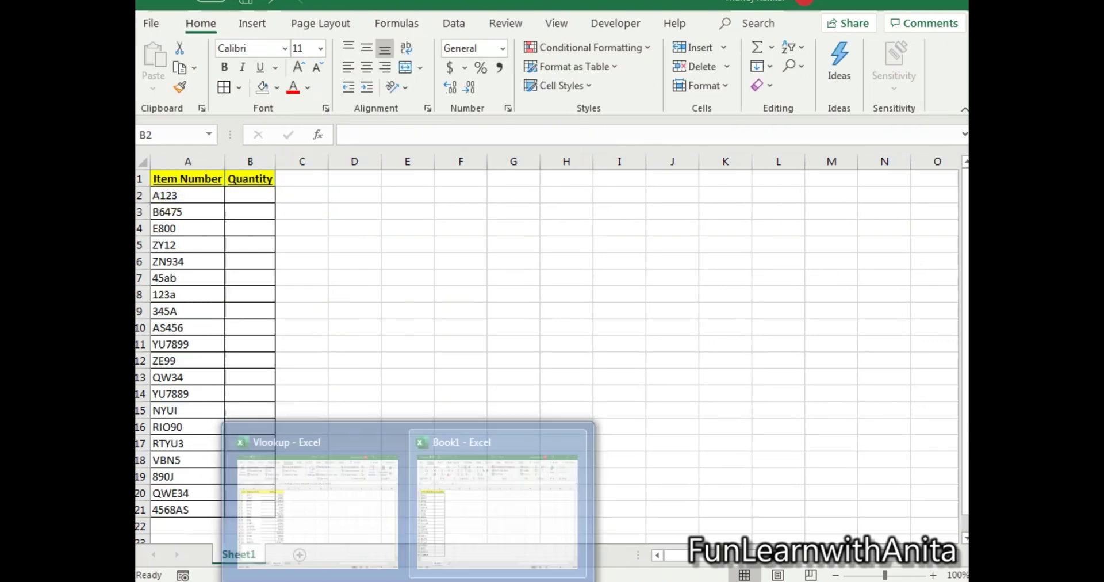
pyautogui.click(329, 504)
pyautogui.click(384, 555)
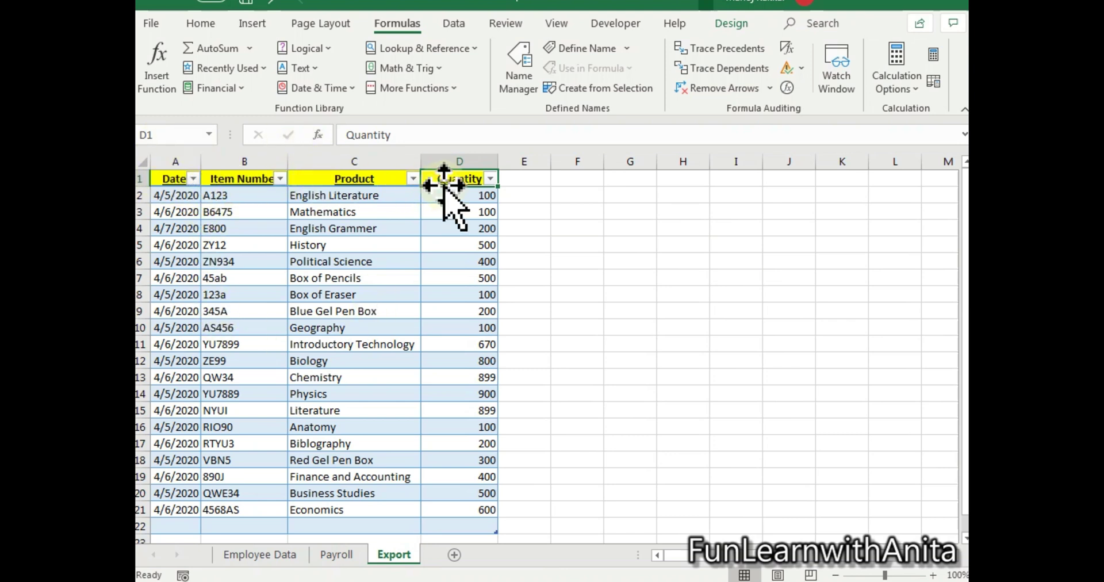
pyautogui.moveTo(446, 193); pyautogui.dragTo(465, 506)
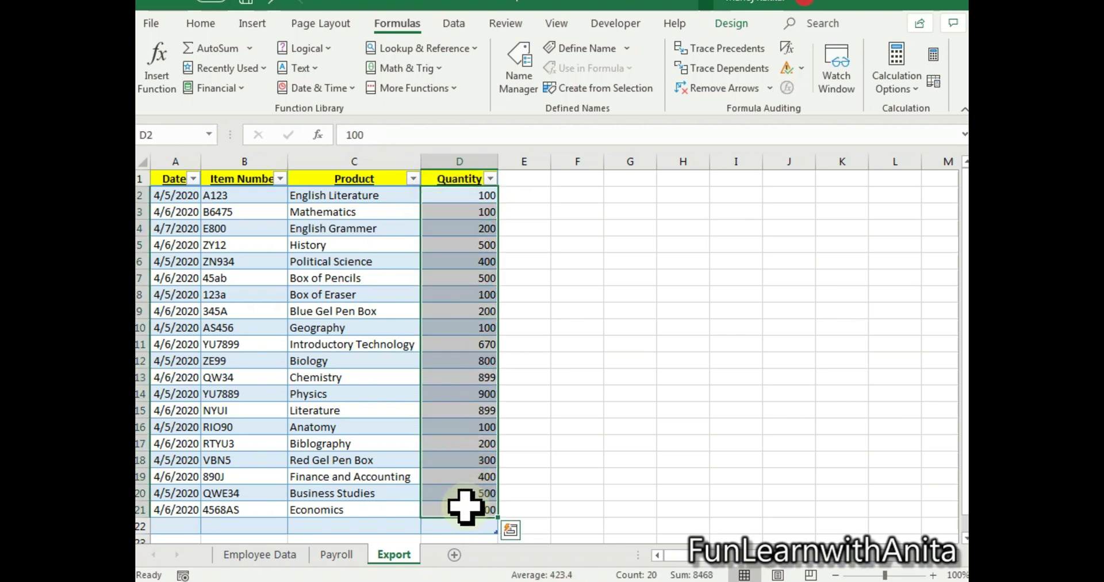
pyautogui.click(242, 196)
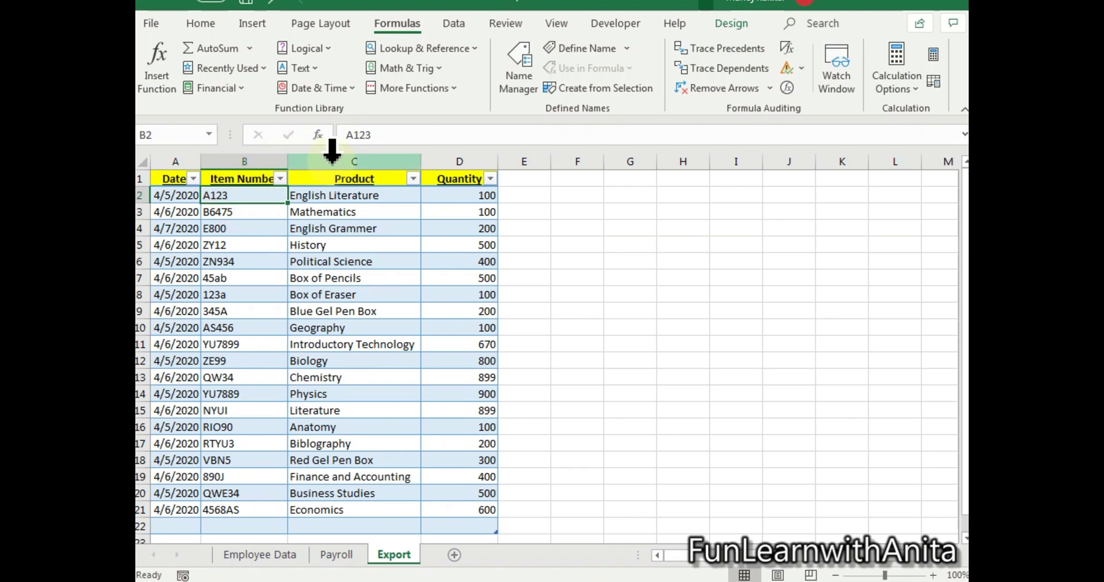
pyautogui.click(332, 150)
pyautogui.click(189, 153)
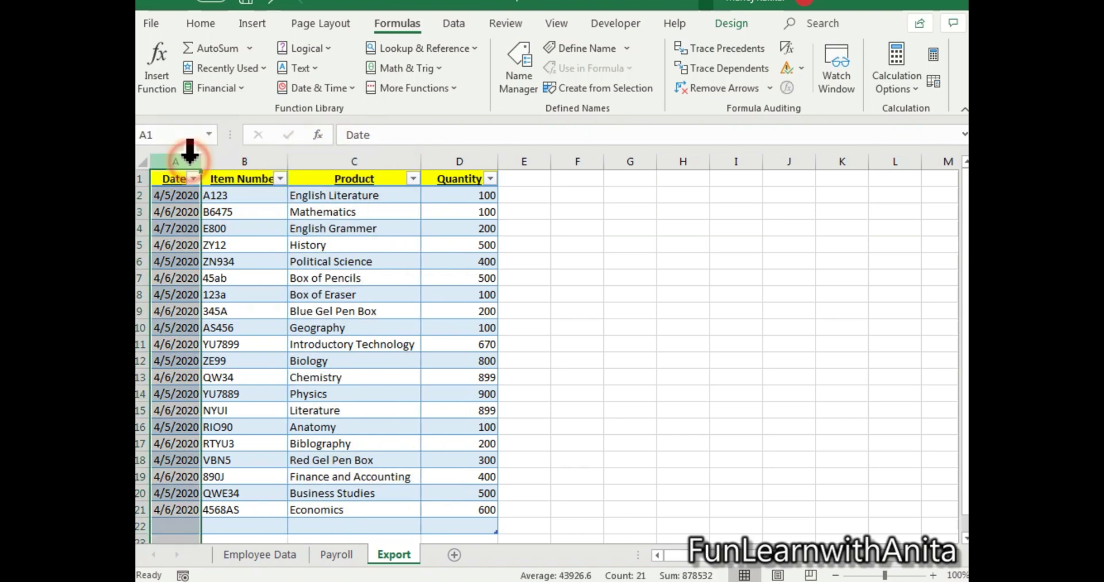
pyautogui.click(460, 198)
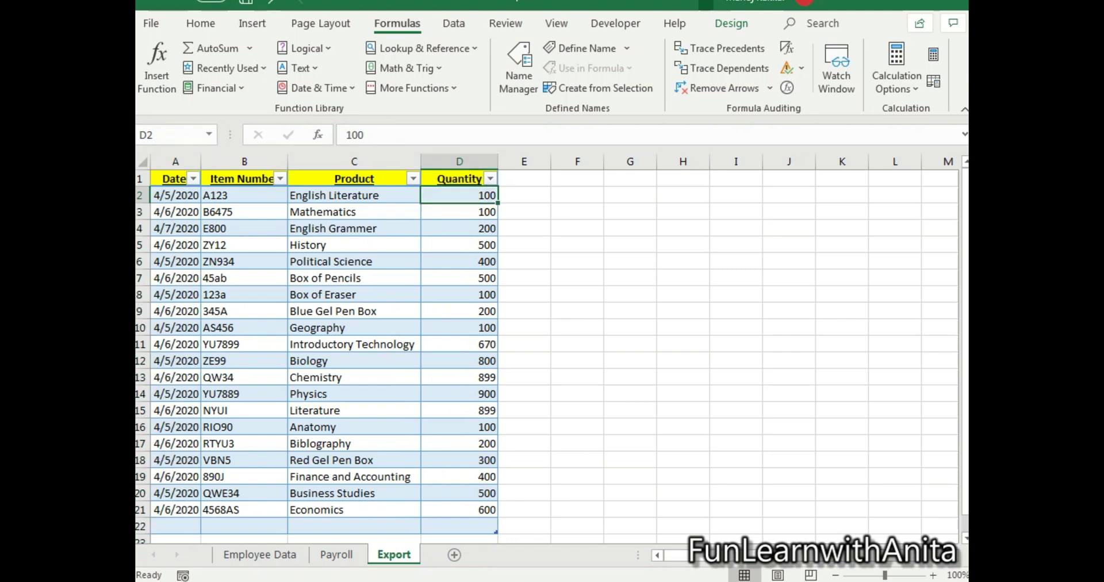
pyautogui.click(468, 518)
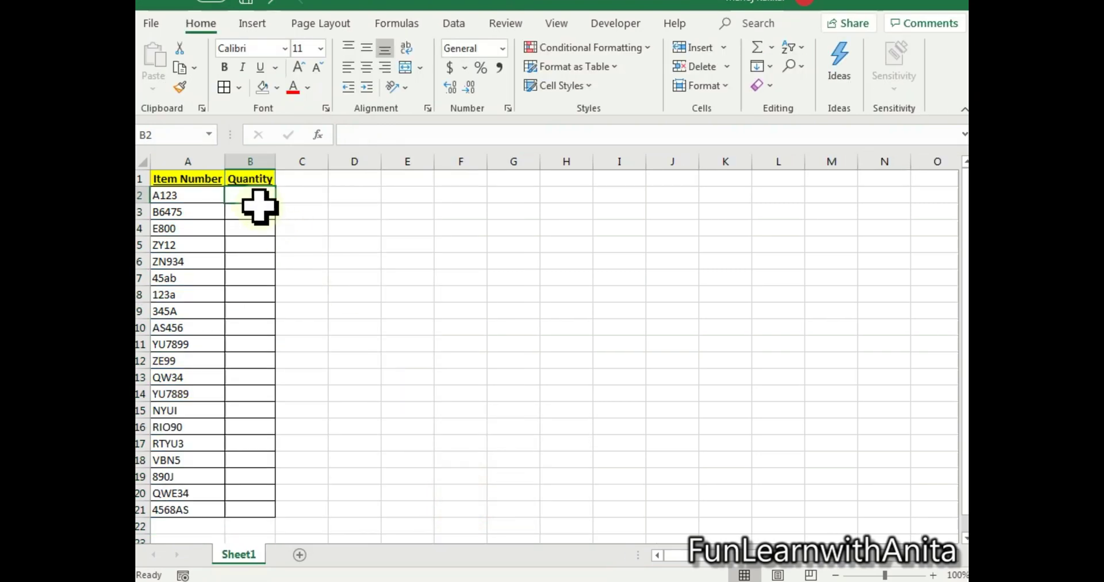
# - Begin =VLOOKUP( in Book1 cell B2 with item A2 (A123) as lookup value
pyautogui.write('=')
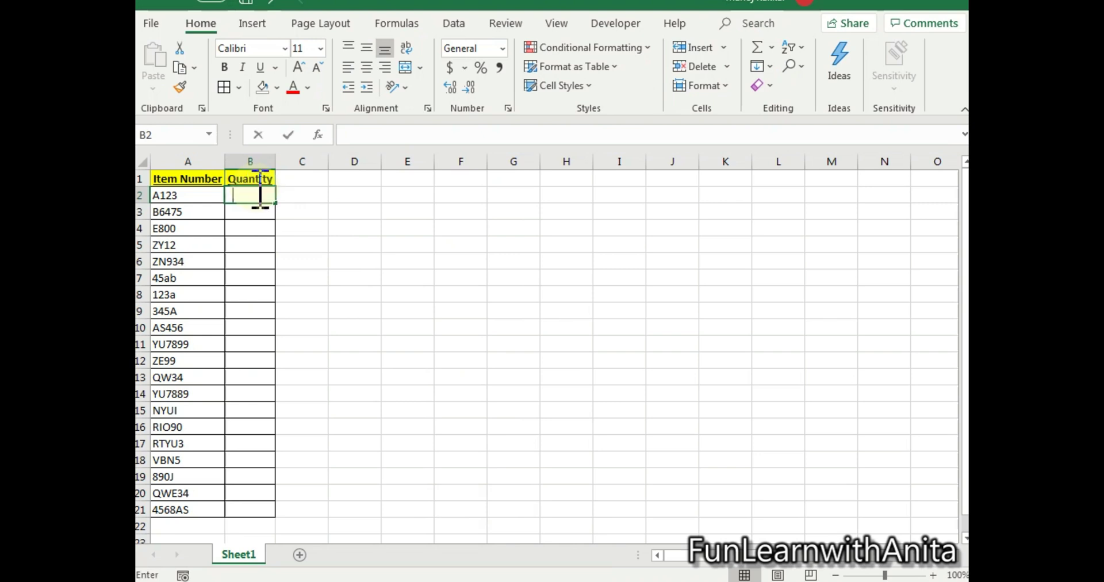
pyautogui.write('vl')
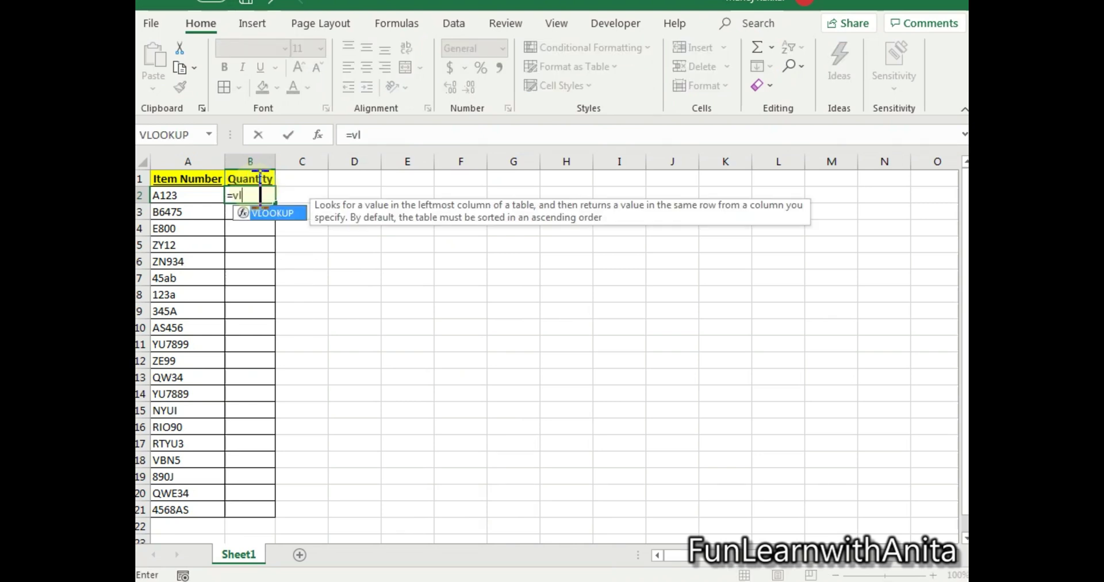
pyautogui.write('(')
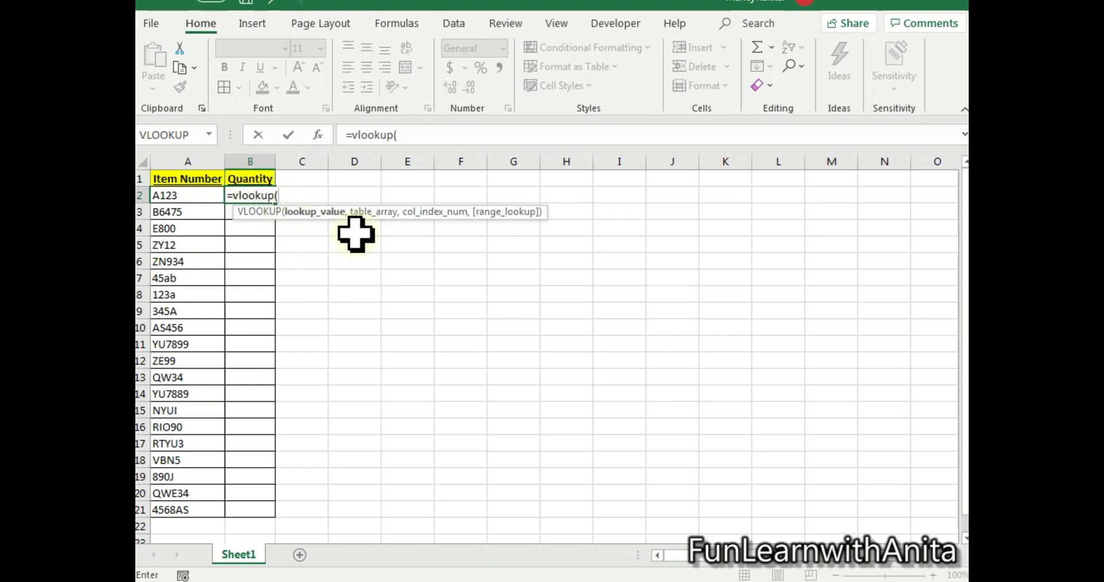
pyautogui.click(185, 194)
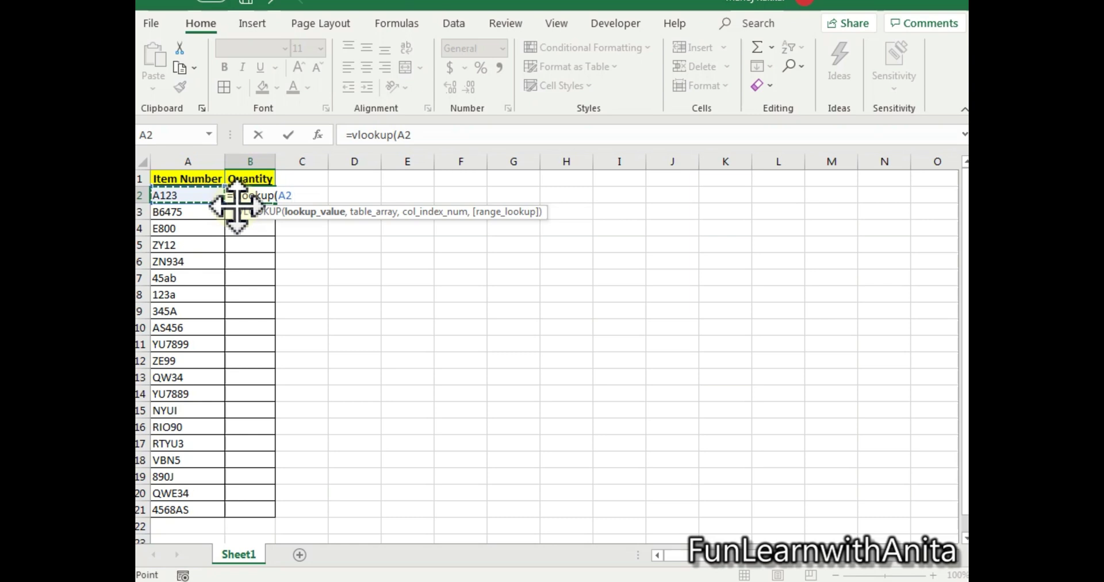
# - Complete the lookup with Export range B2:D21, column 3 and FALSE, returning 100
pyautogui.write(',')
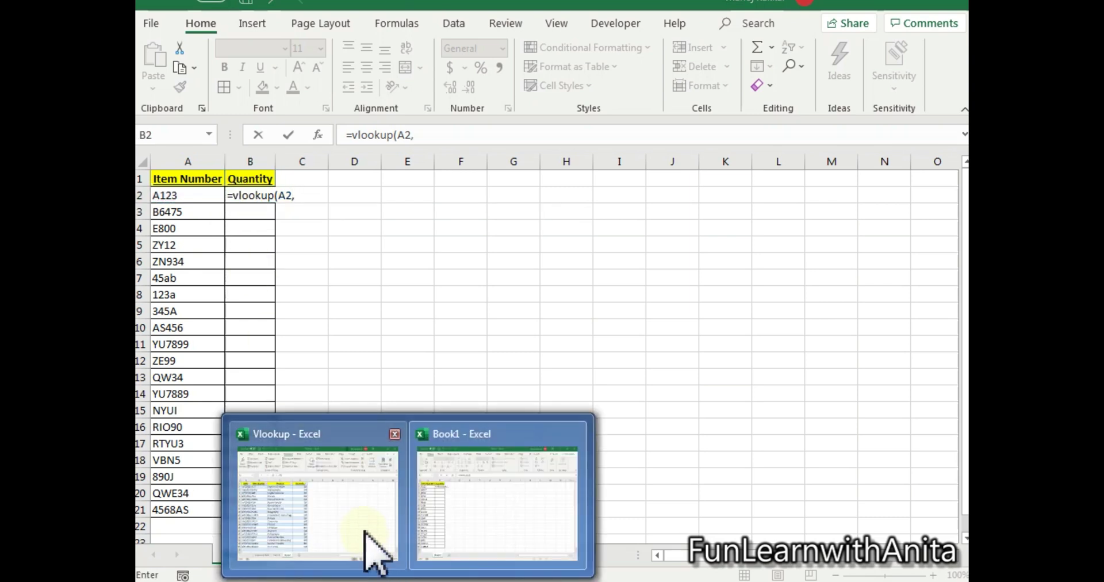
pyautogui.click(364, 543)
pyautogui.moveTo(229, 196); pyautogui.dragTo(485, 505)
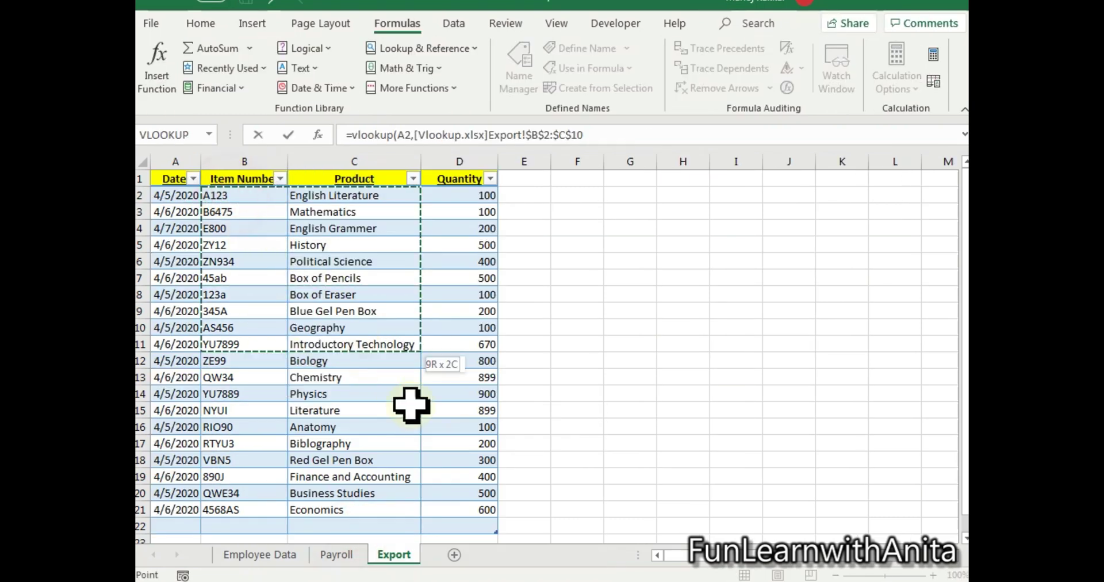
pyautogui.click(590, 136)
pyautogui.write(',')
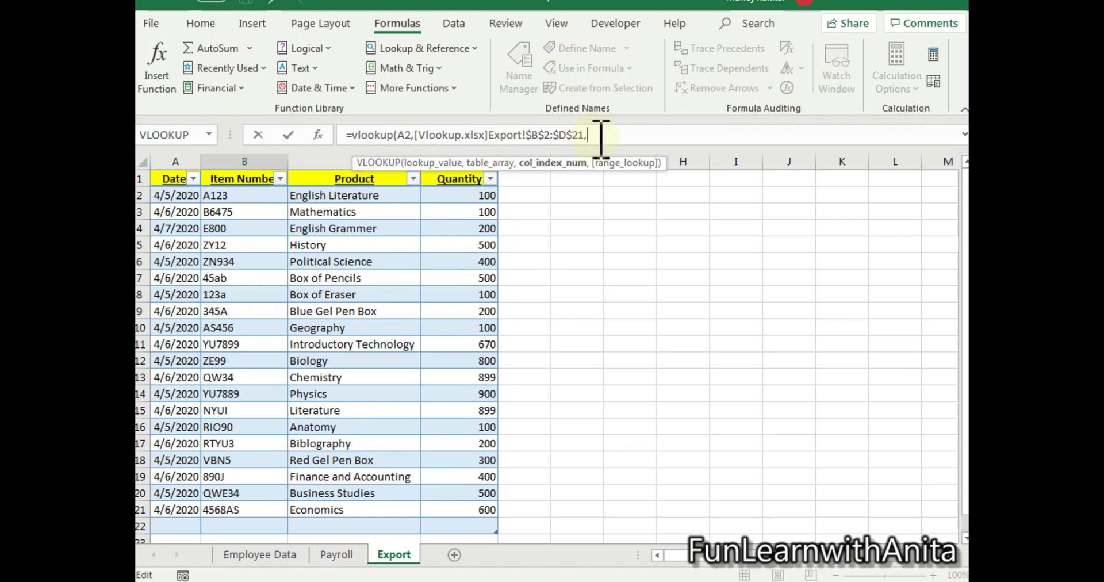
pyautogui.write('3')
pyautogui.write(',fa')
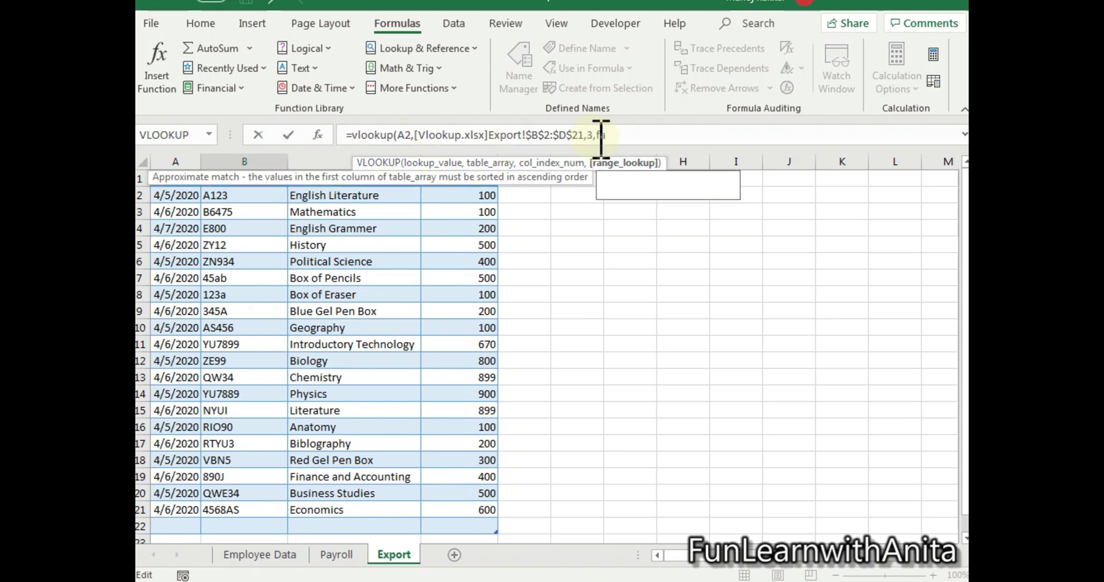
pyautogui.write('lse)')
pyautogui.press('Return')
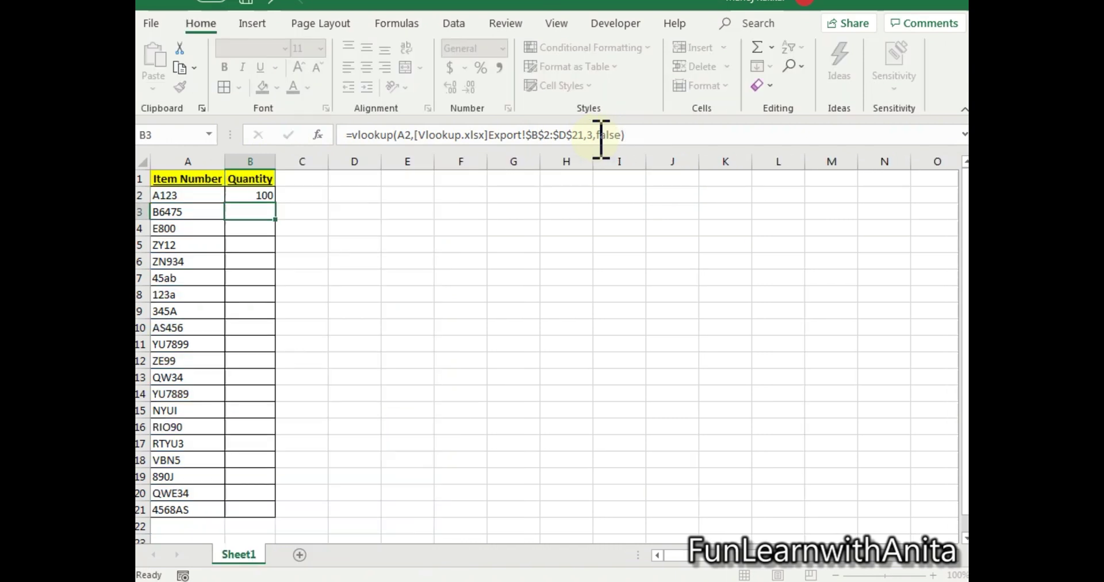
# - Copy the B2 quantity lookup down to B21 and compare results with the Export sheet
pyautogui.click(244, 195)
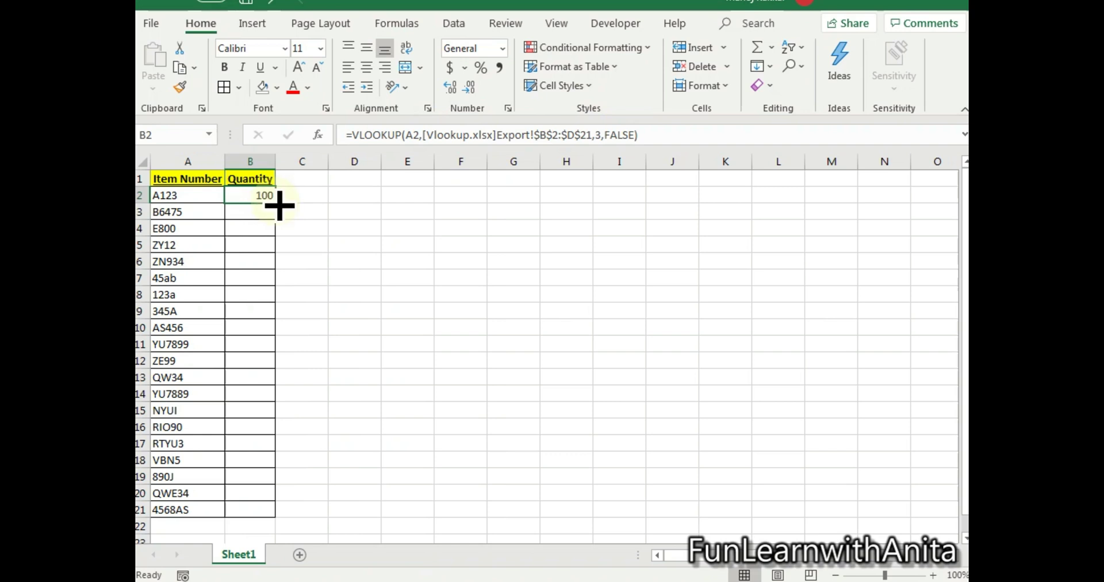
pyautogui.moveTo(275, 203); pyautogui.dragTo(281, 525)
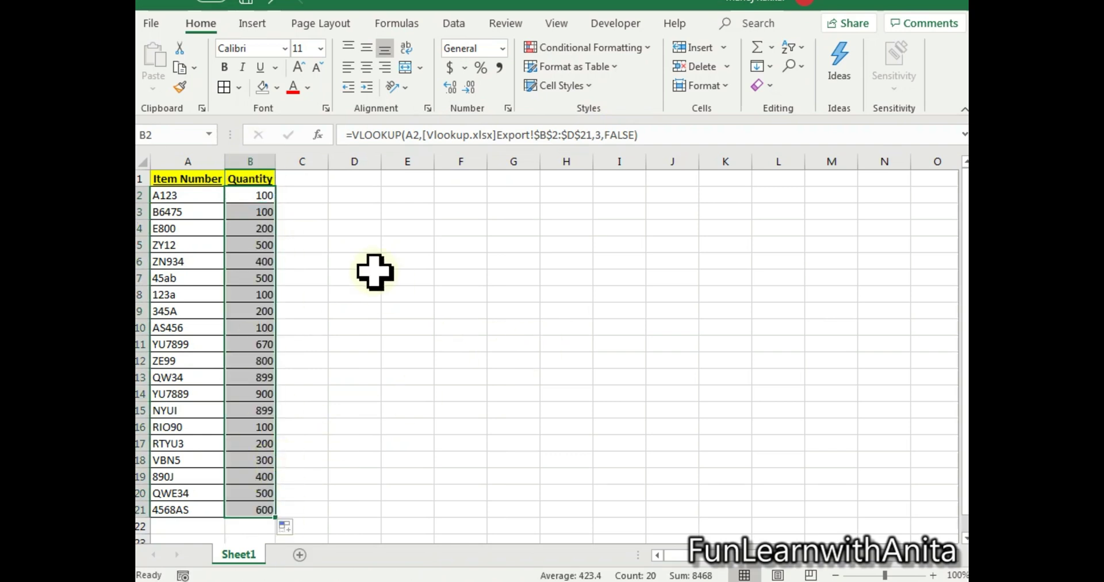
pyautogui.click(381, 540)
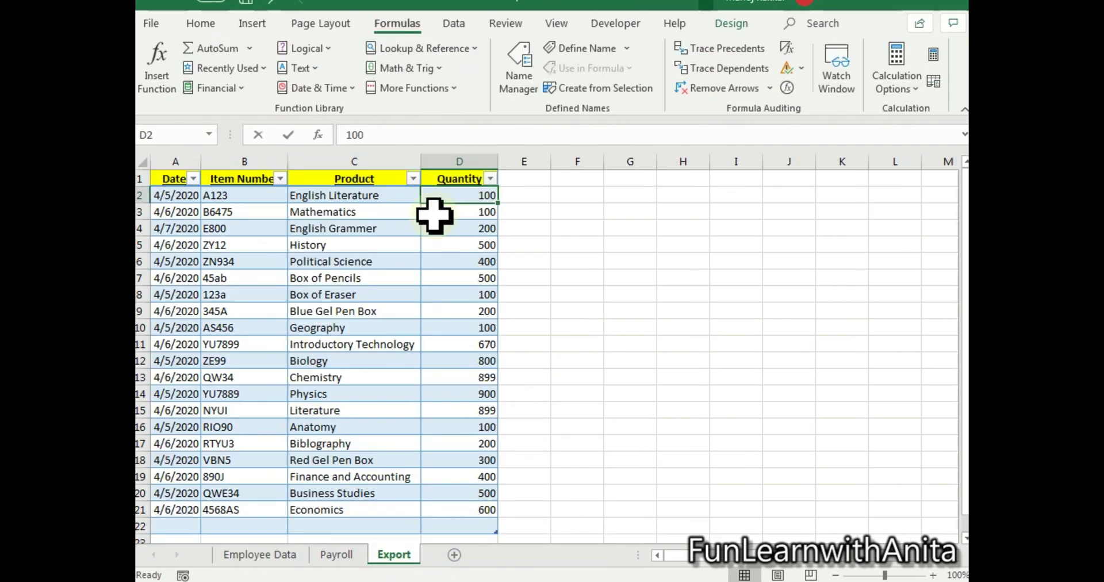
pyautogui.click(428, 575)
pyautogui.click(495, 494)
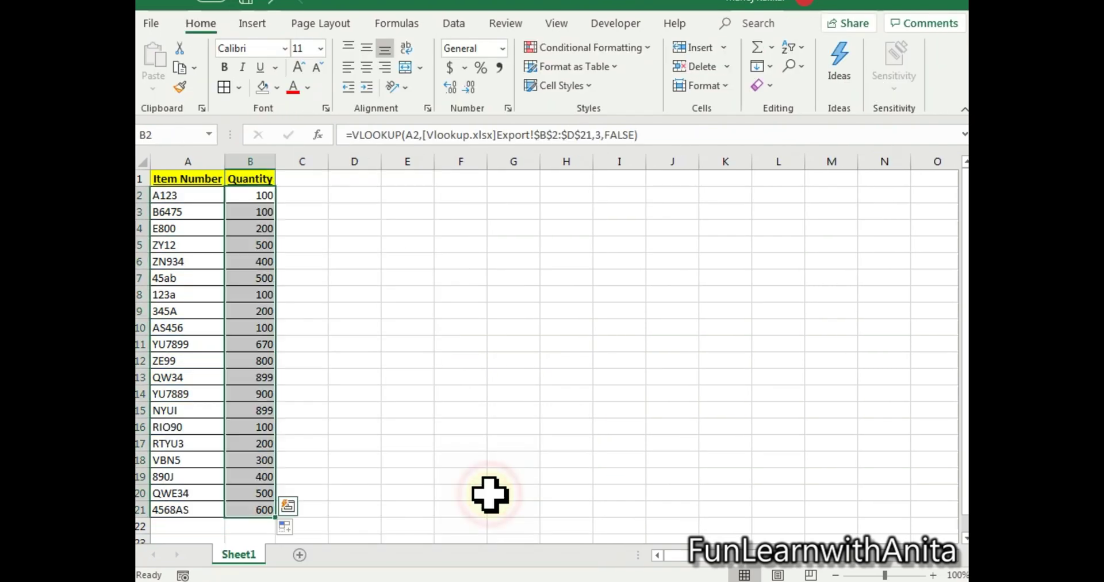